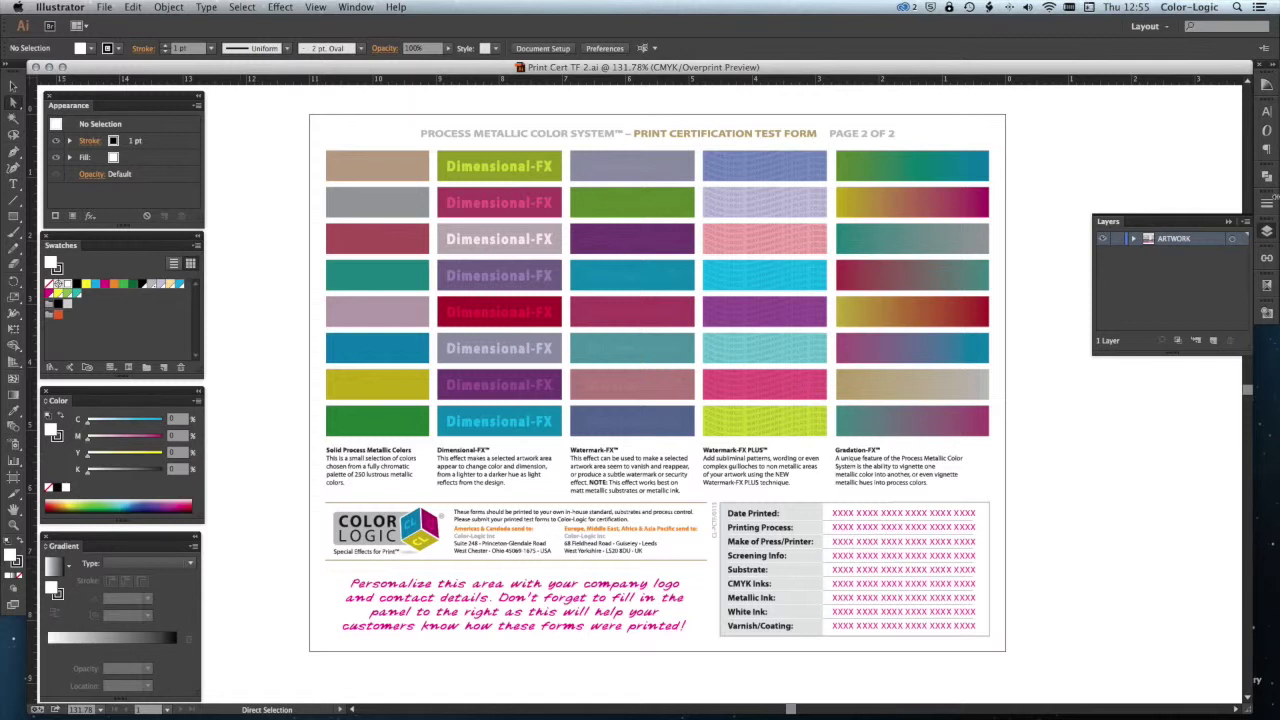
In Separations Preview, hide and reshow the CMYK plates, then the CL 4713 SILVER plate
left_click(1271, 282)
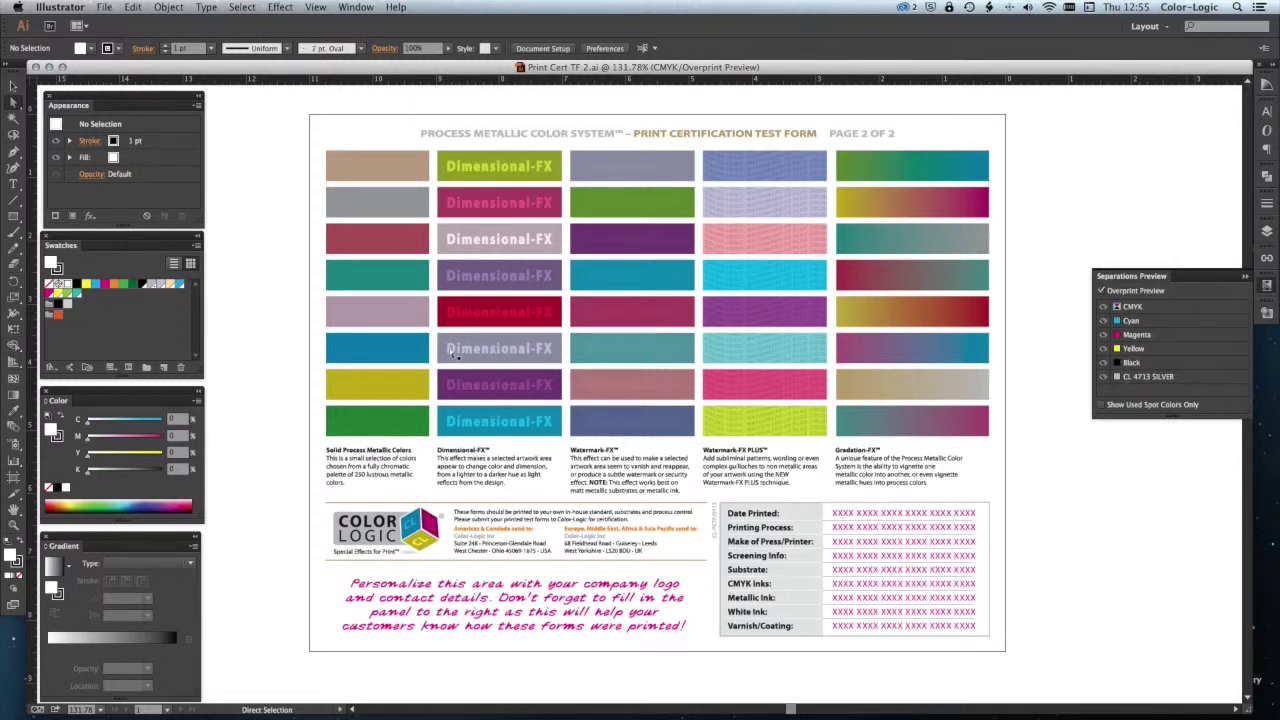
left_click(1103, 307)
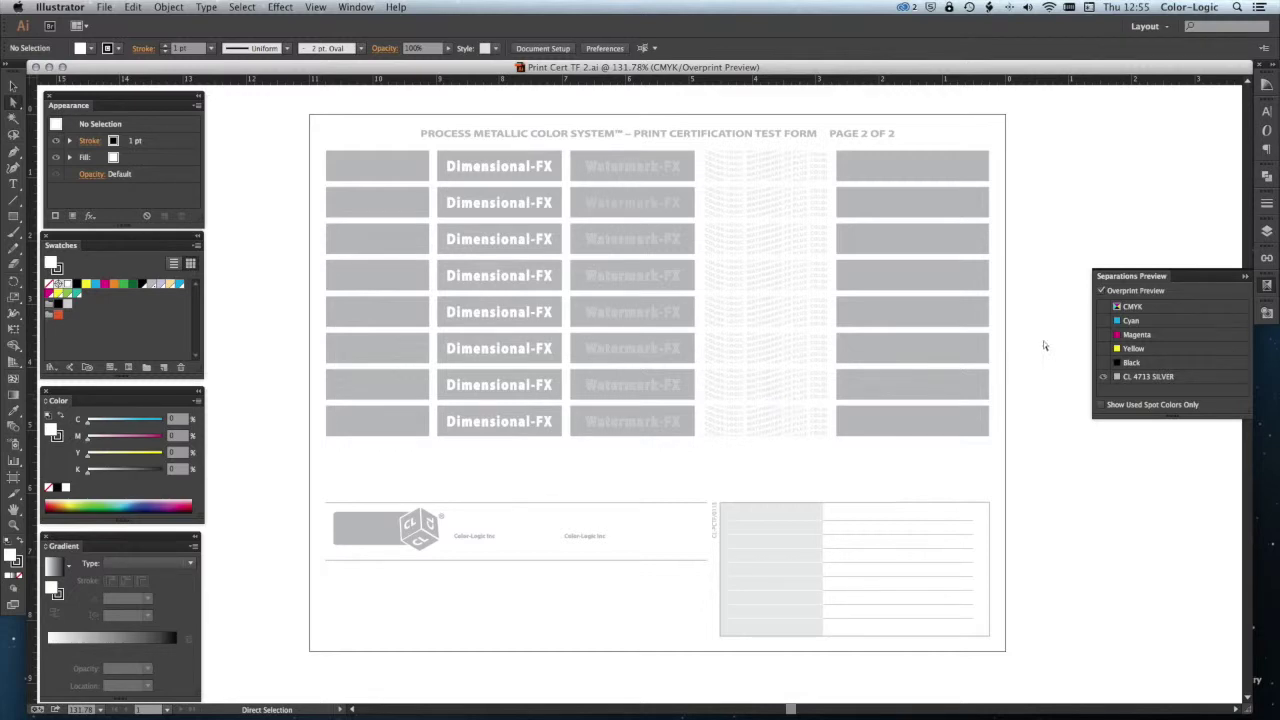
left_click(1102, 307)
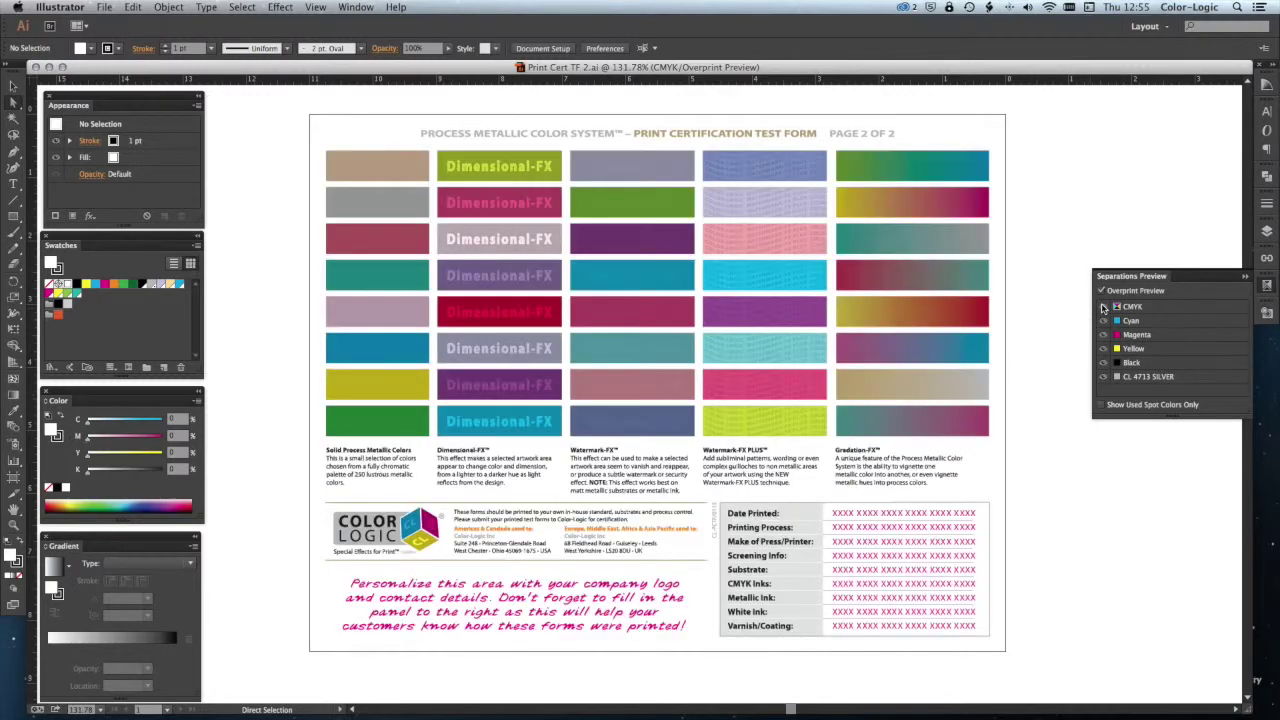
left_click(1105, 377)
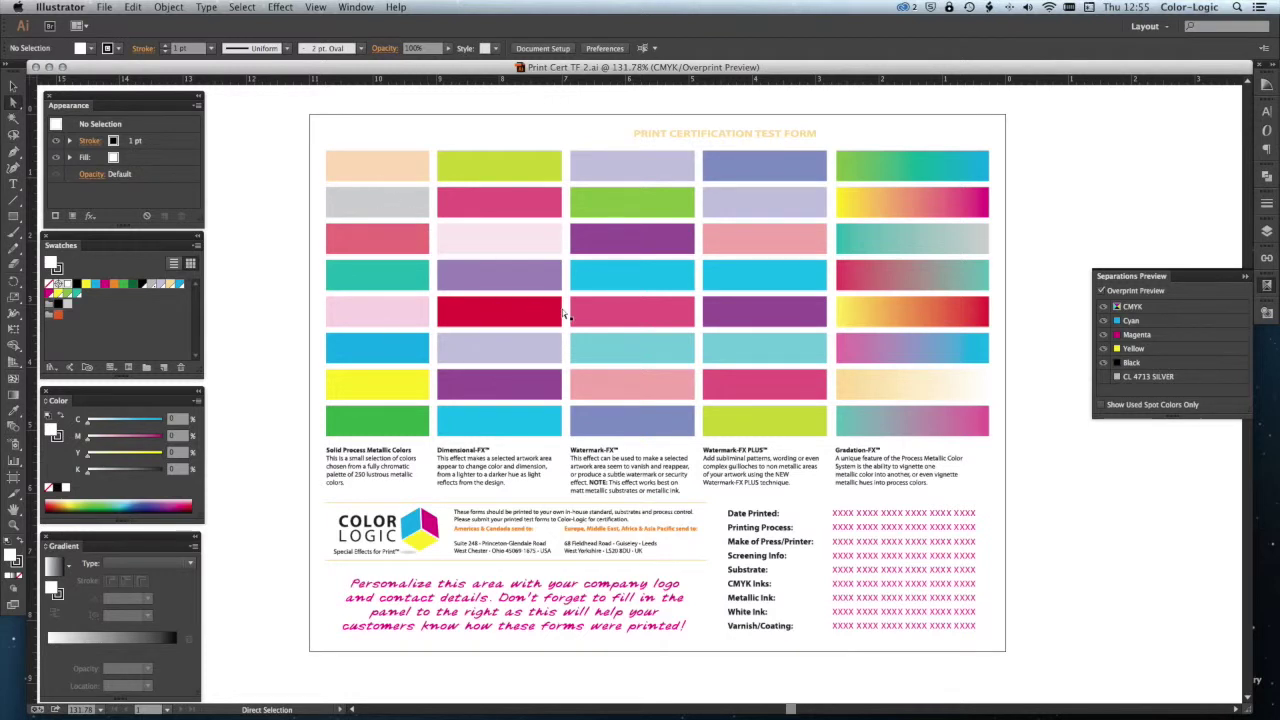
left_click(1103, 377)
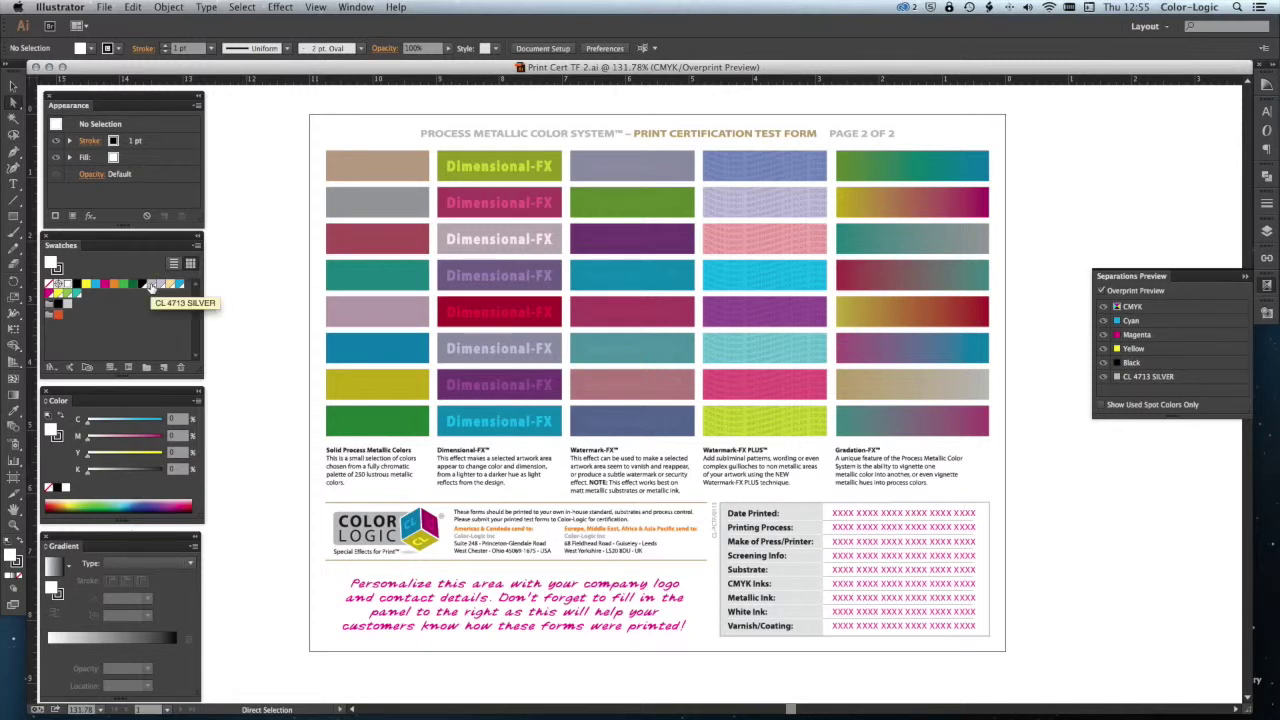
Set the CL 4713 SILVER swatch's Color Type to Process Color and select the row 3, column 3 rectangle
double_click(150, 286)
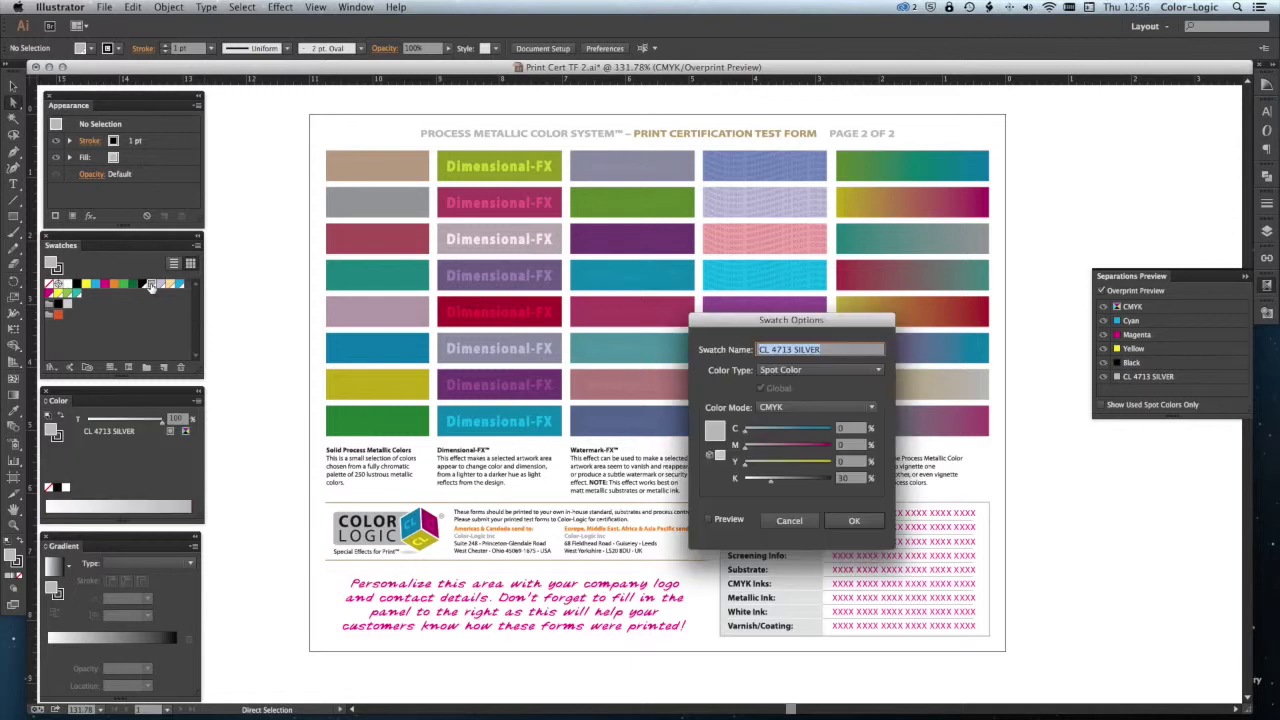
left_click(838, 372)
left_click(835, 388)
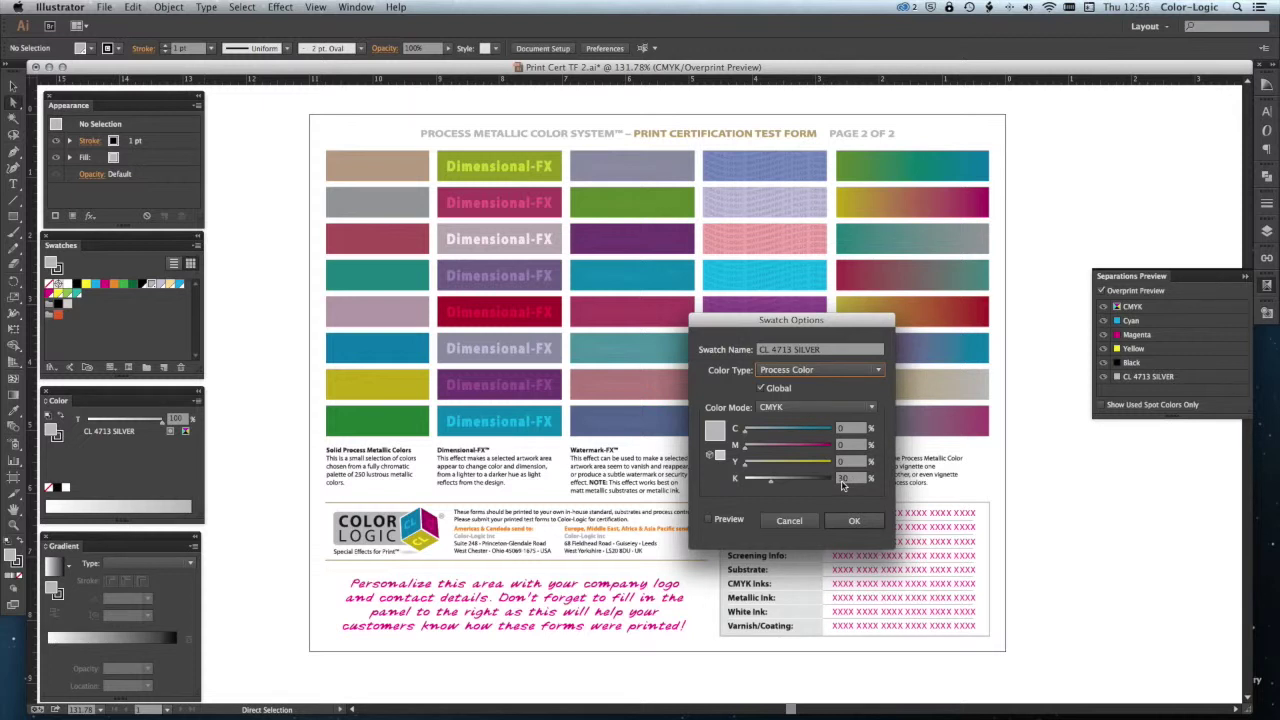
left_click(854, 520)
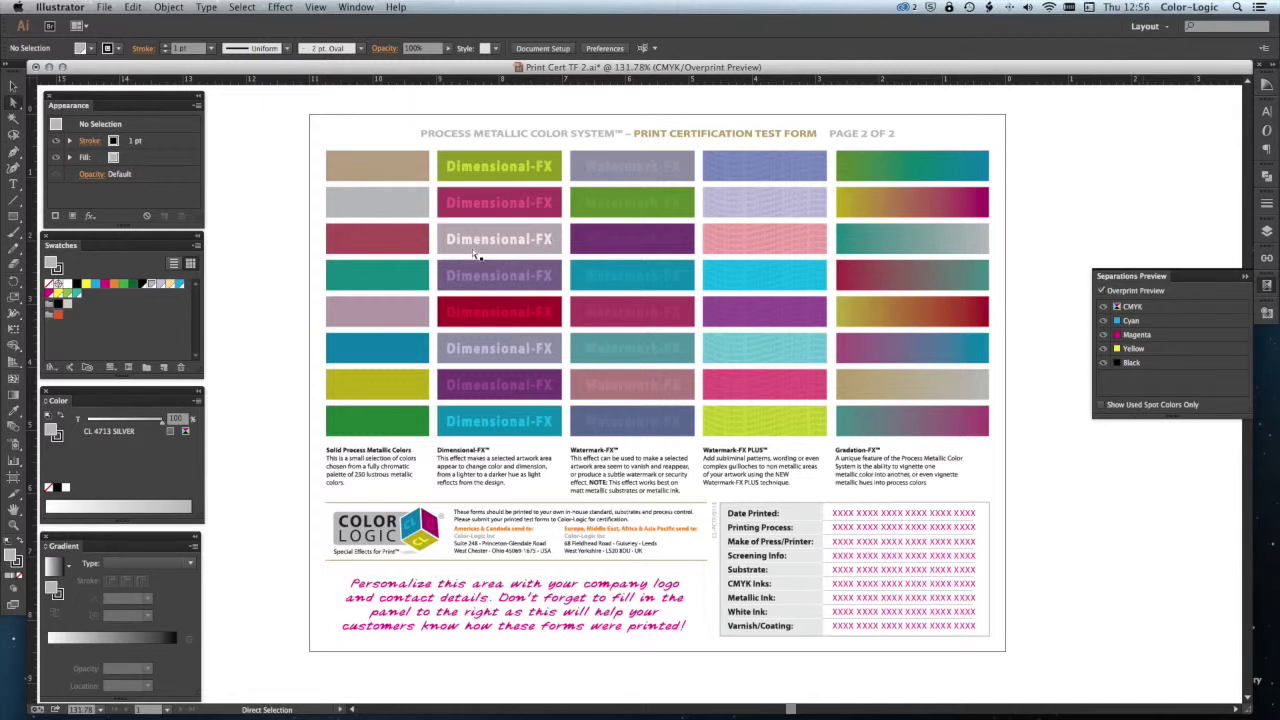
left_click(578, 249)
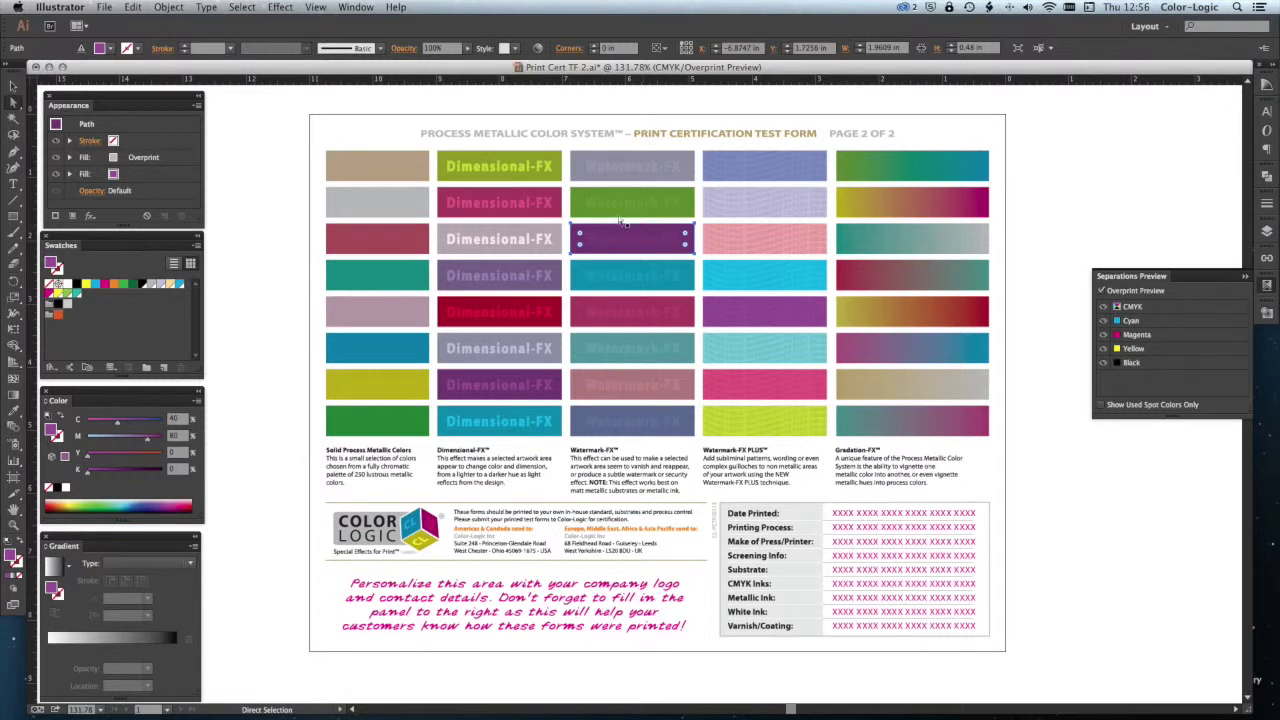
Select all and flatten transparency with Preserve Overprints and Spot Colors unchecked, then deselect
left_click(270, 320)
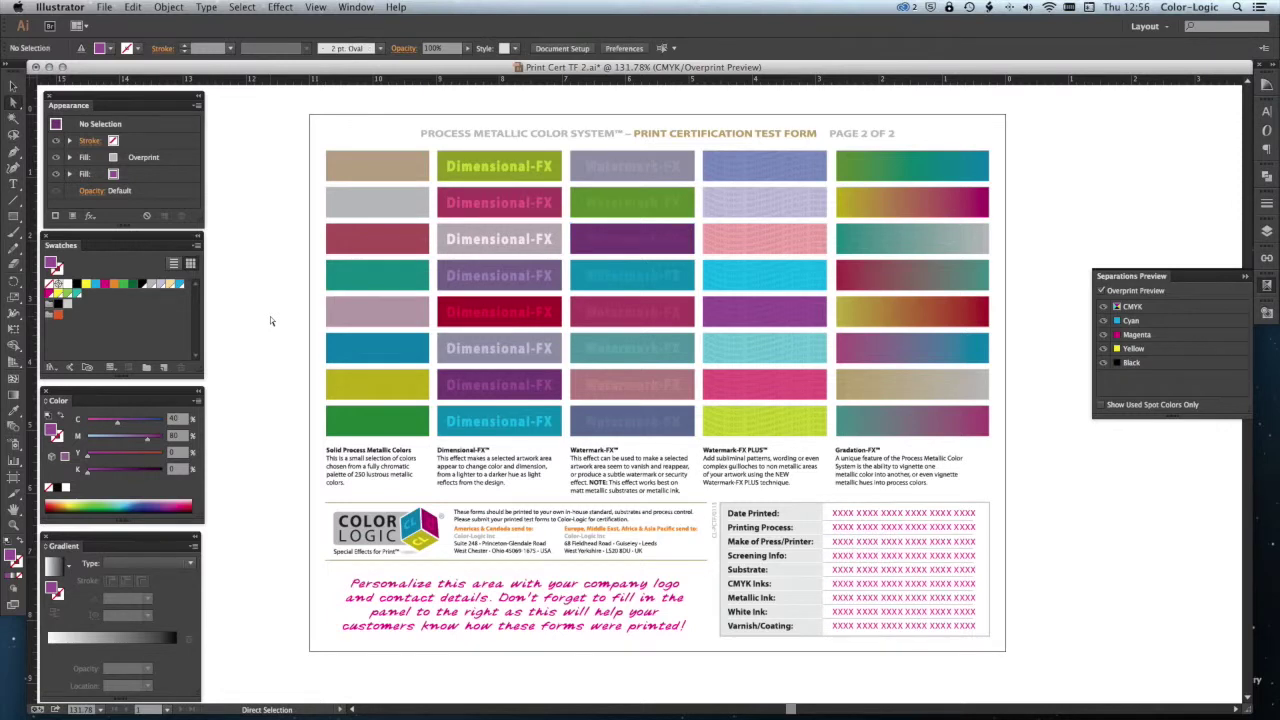
key("super+a")
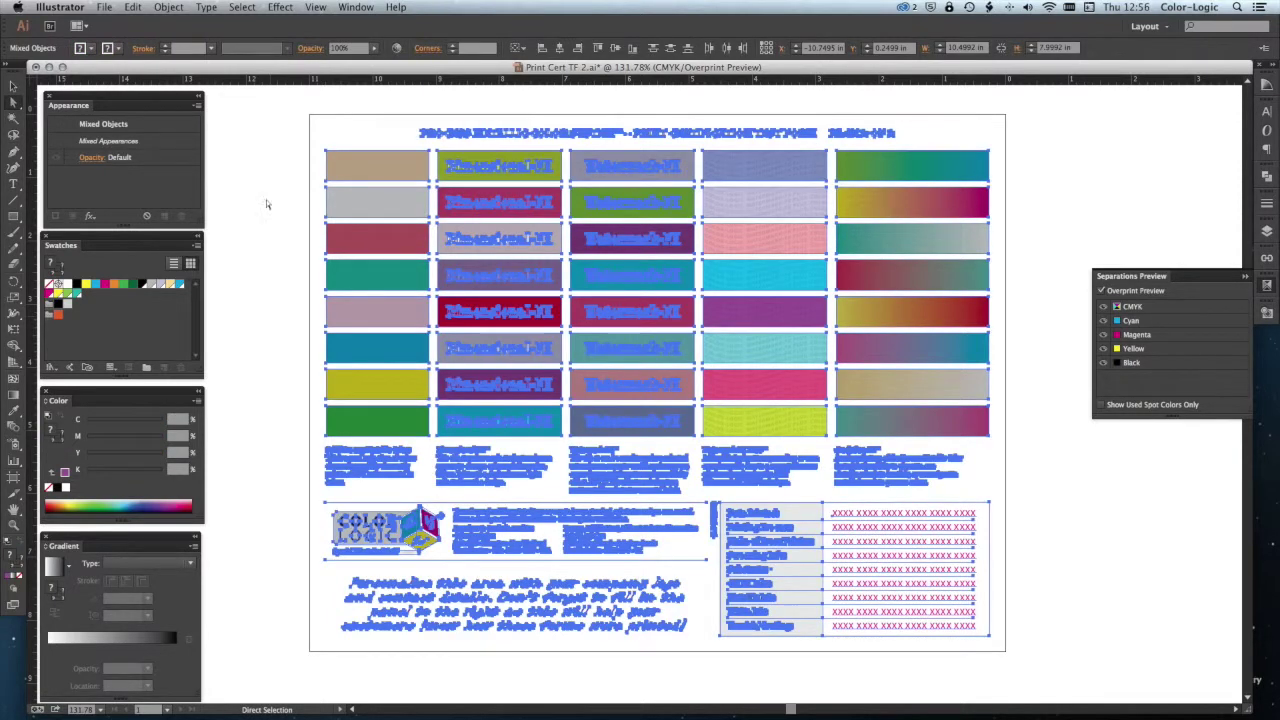
left_click(168, 7)
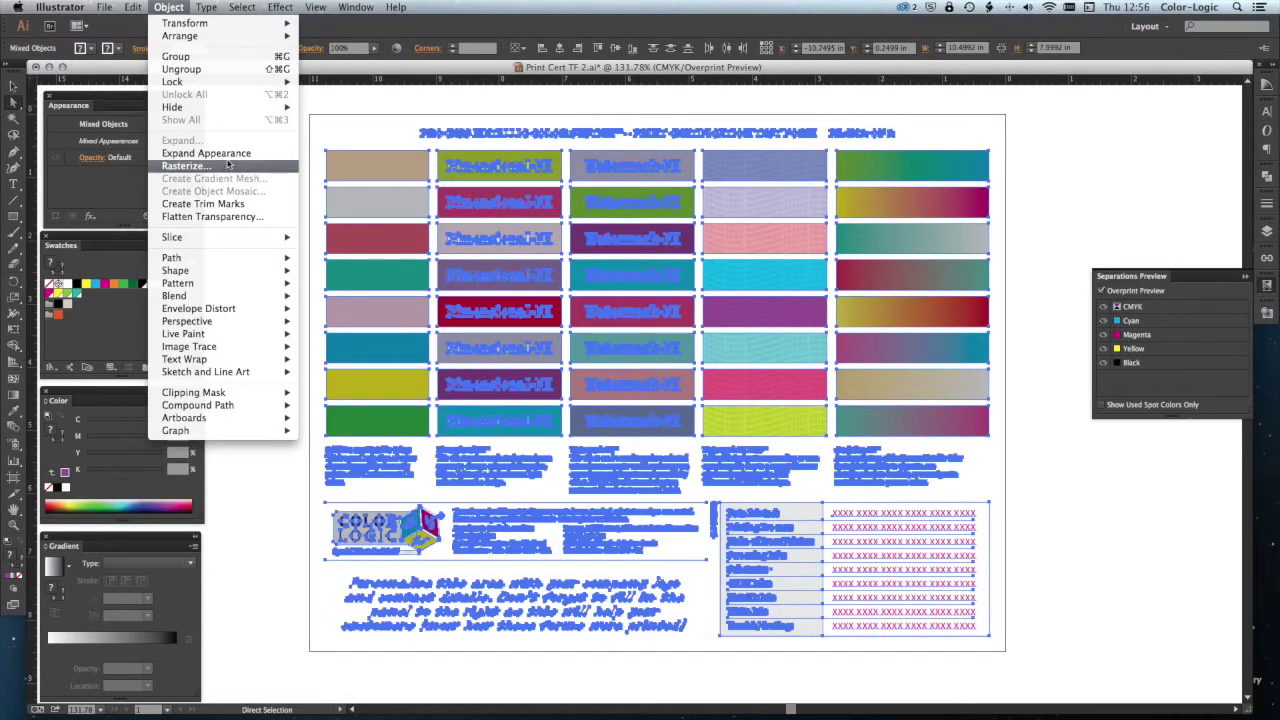
left_click(210, 216)
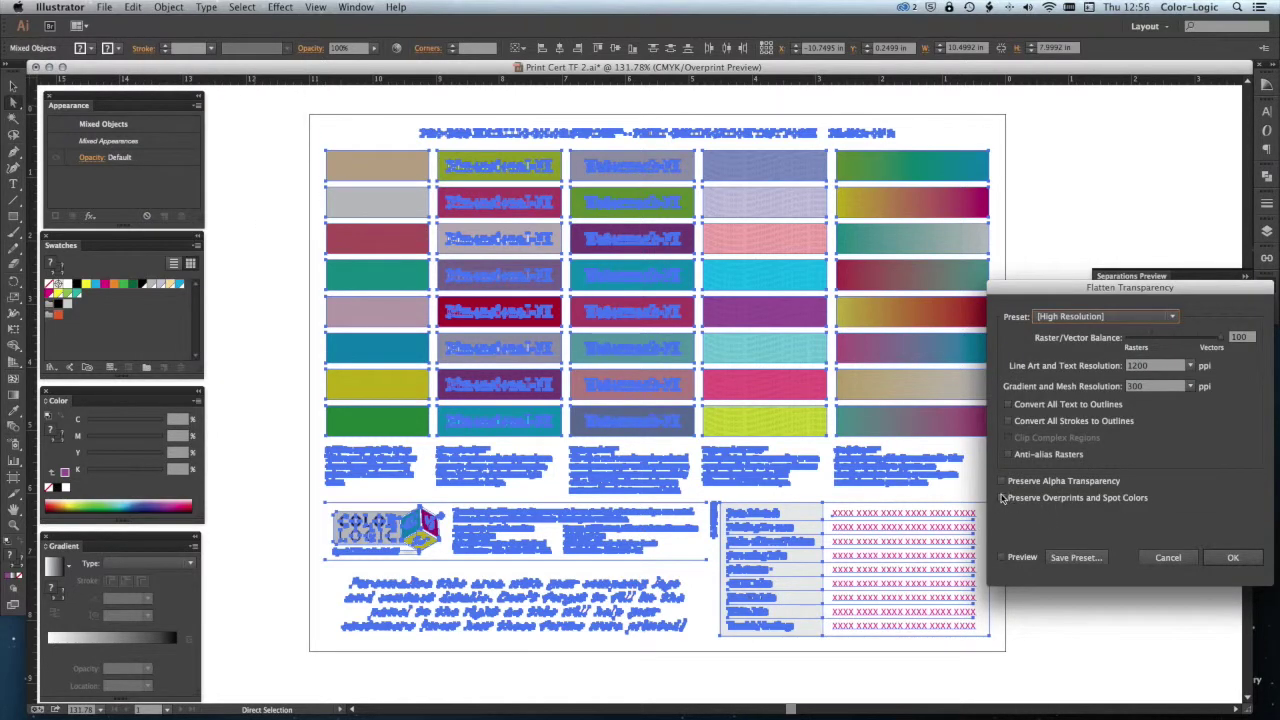
left_click(1003, 497)
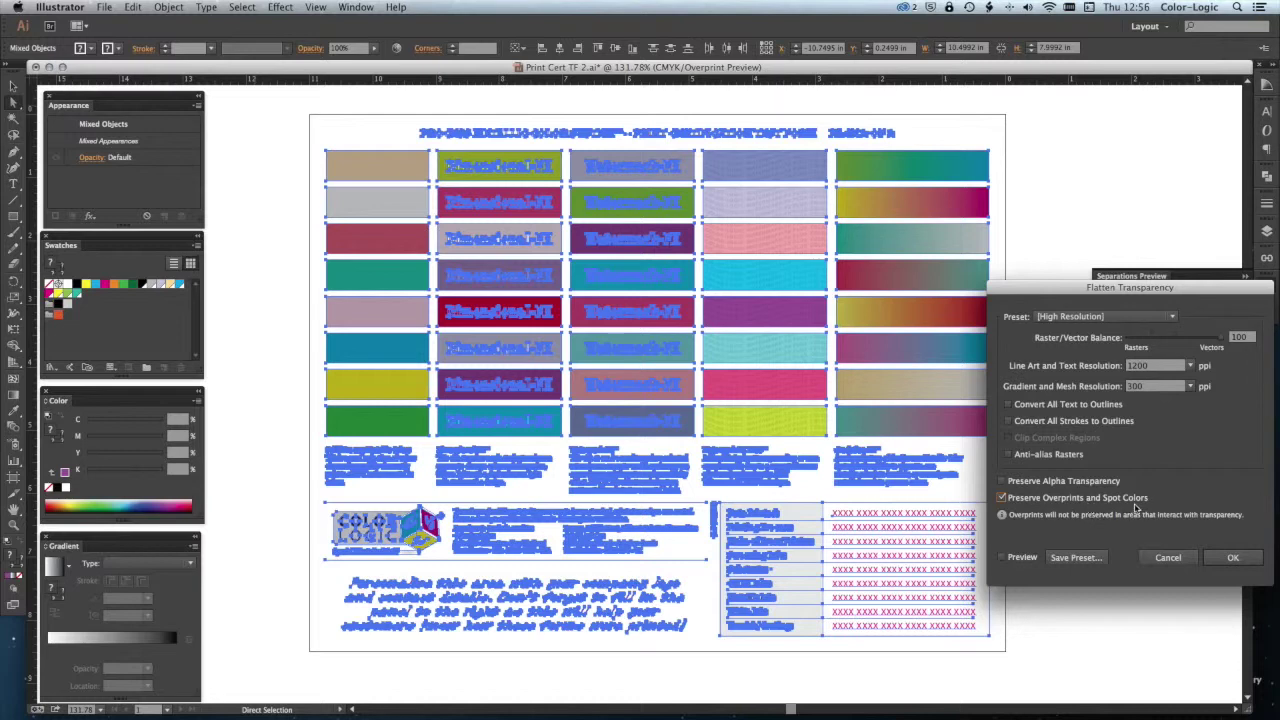
left_click(1003, 497)
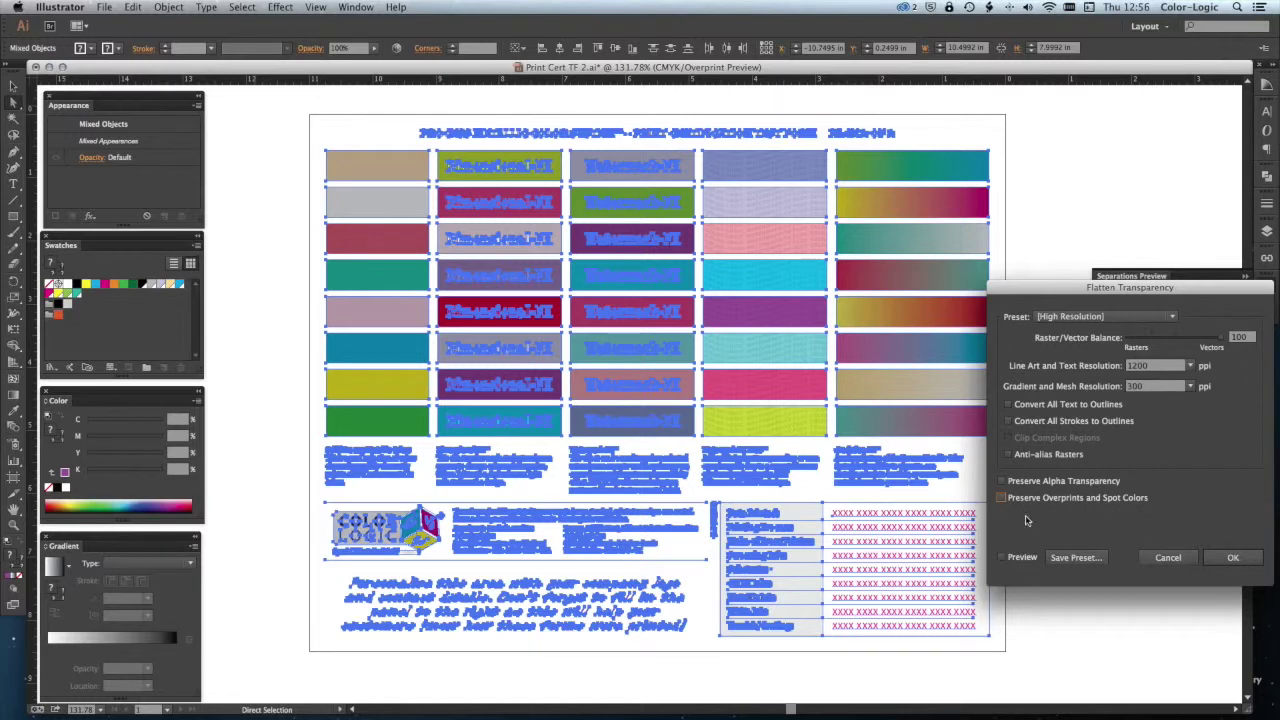
left_click(1233, 558)
left_click(1233, 557)
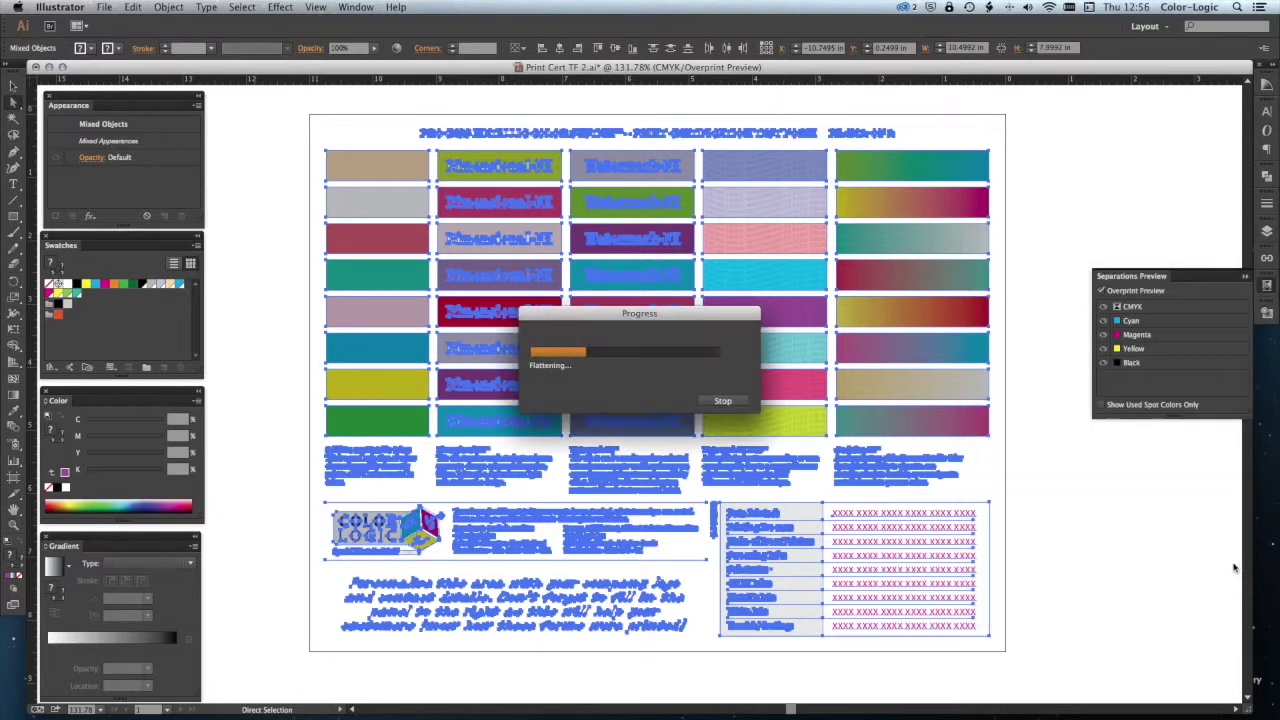
left_click(1077, 484)
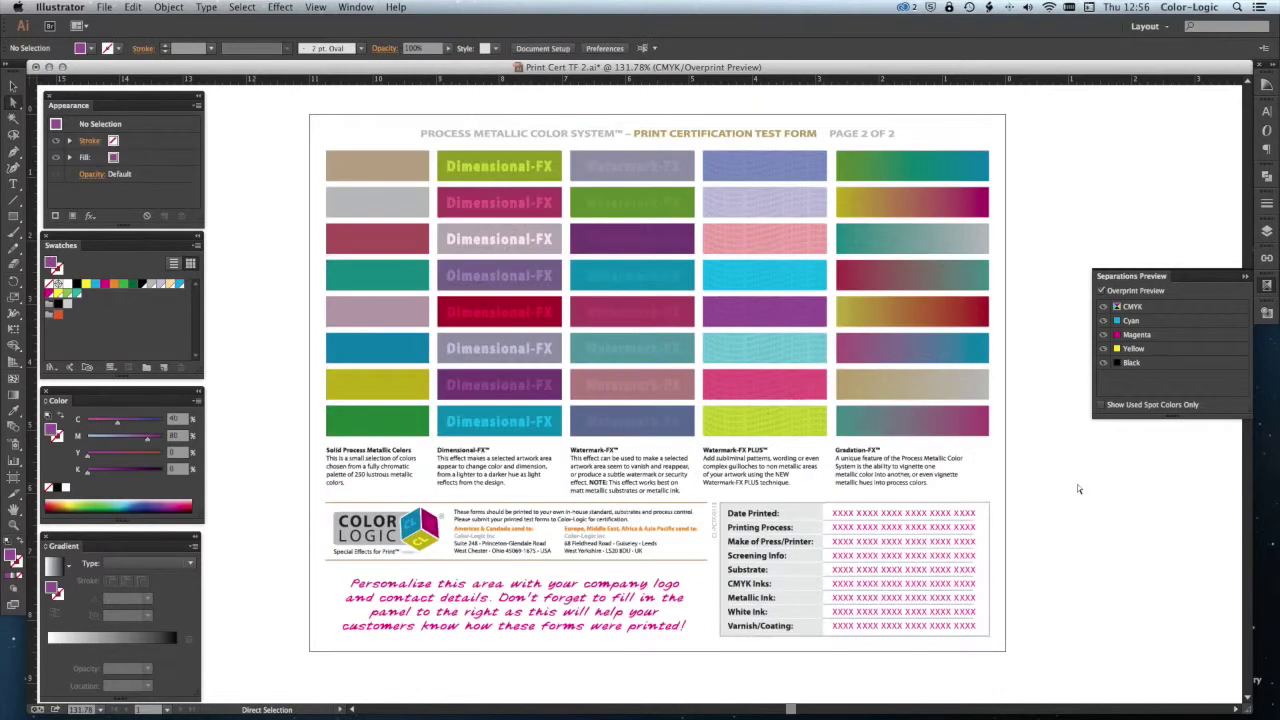
left_click(580, 249)
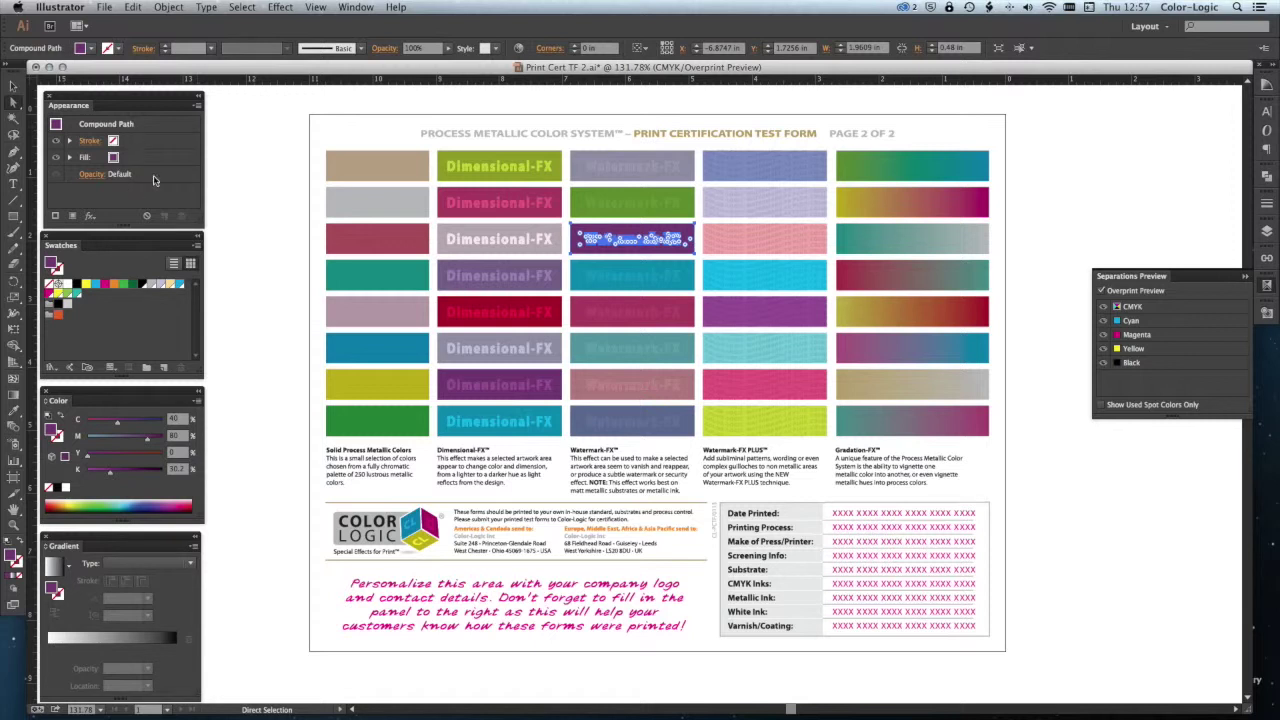
key("super+h")
left_click(246, 181)
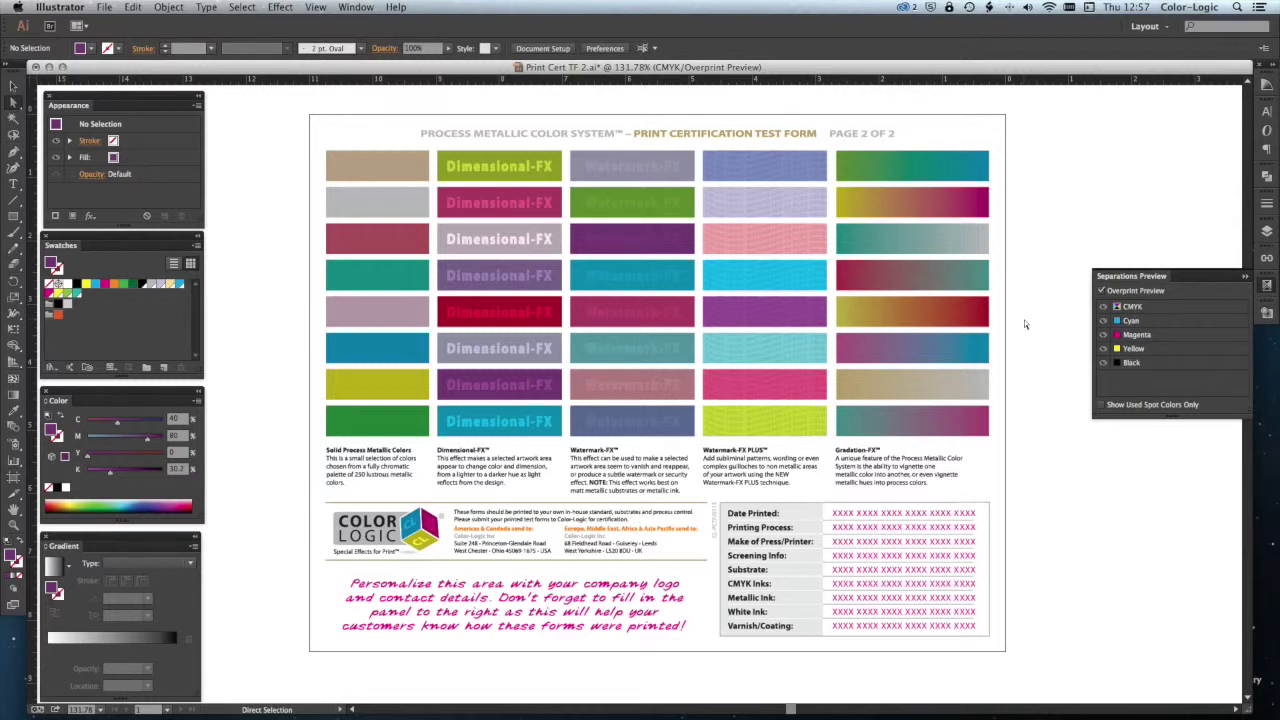
left_click(607, 280)
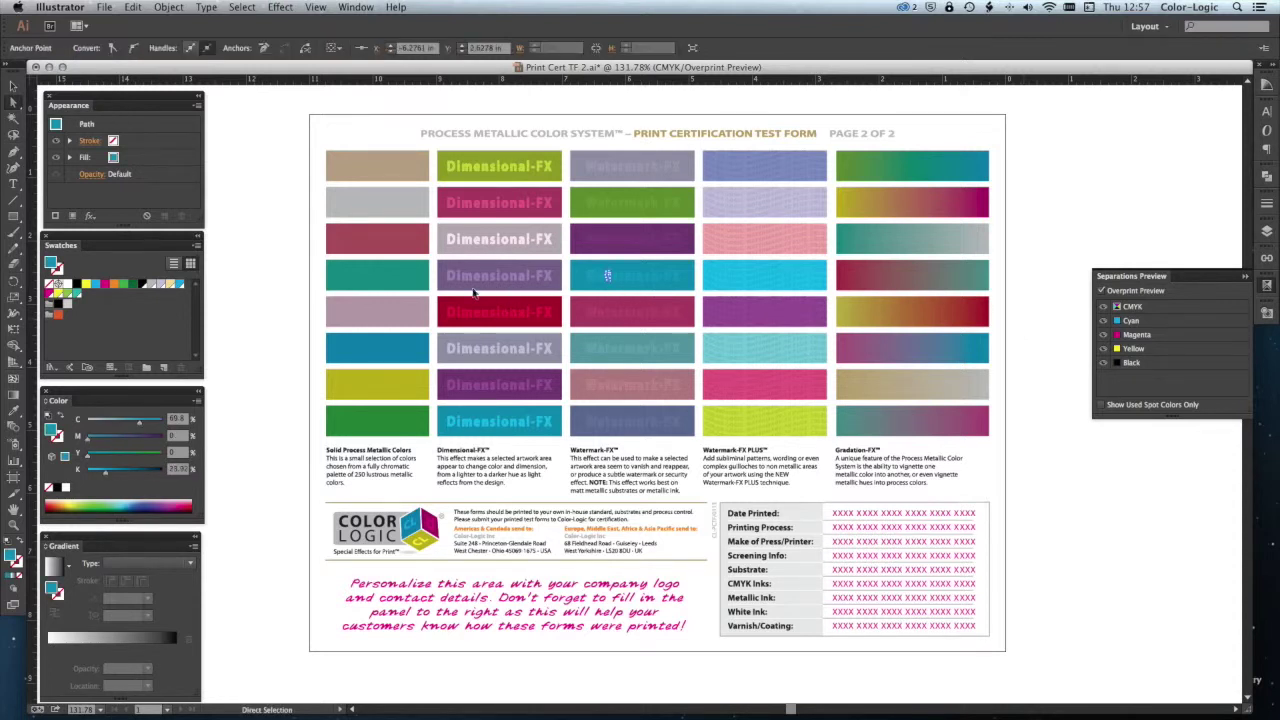
left_click(474, 291)
left_click(1066, 436)
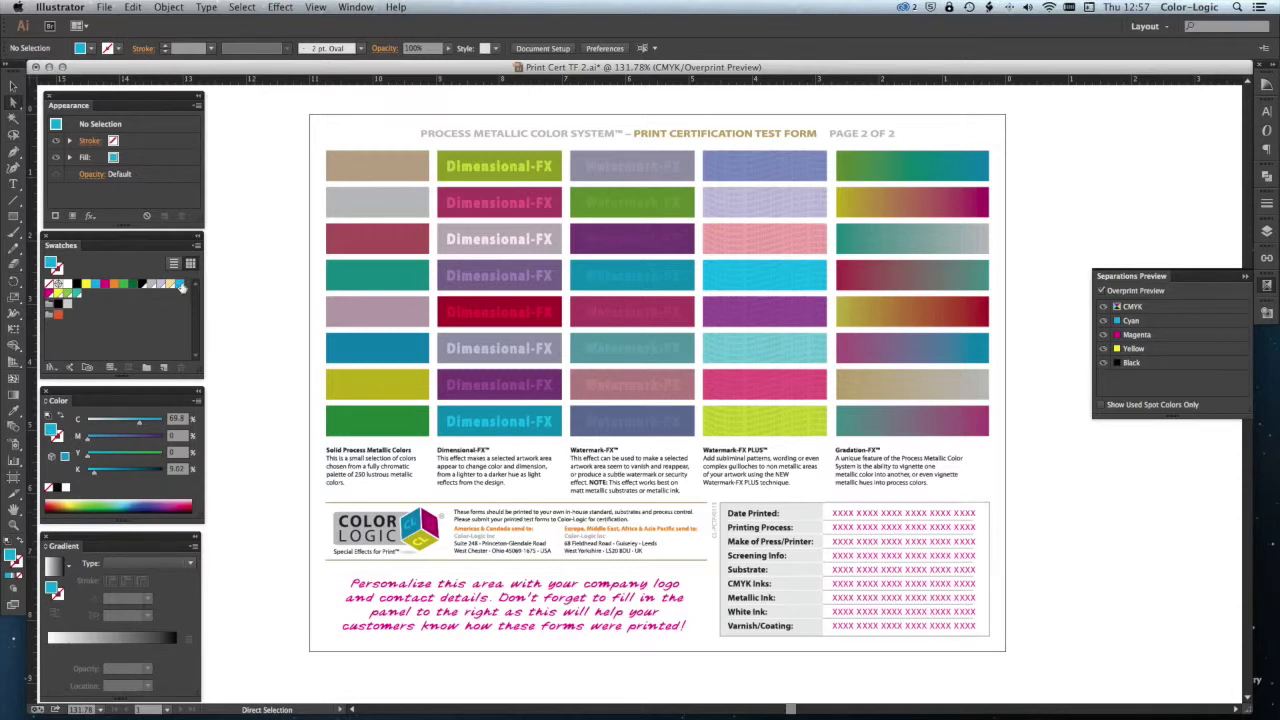
Undo back to the spot silver swatch and recheck the CMYK plates in the preview
key("v")
key("super+a")
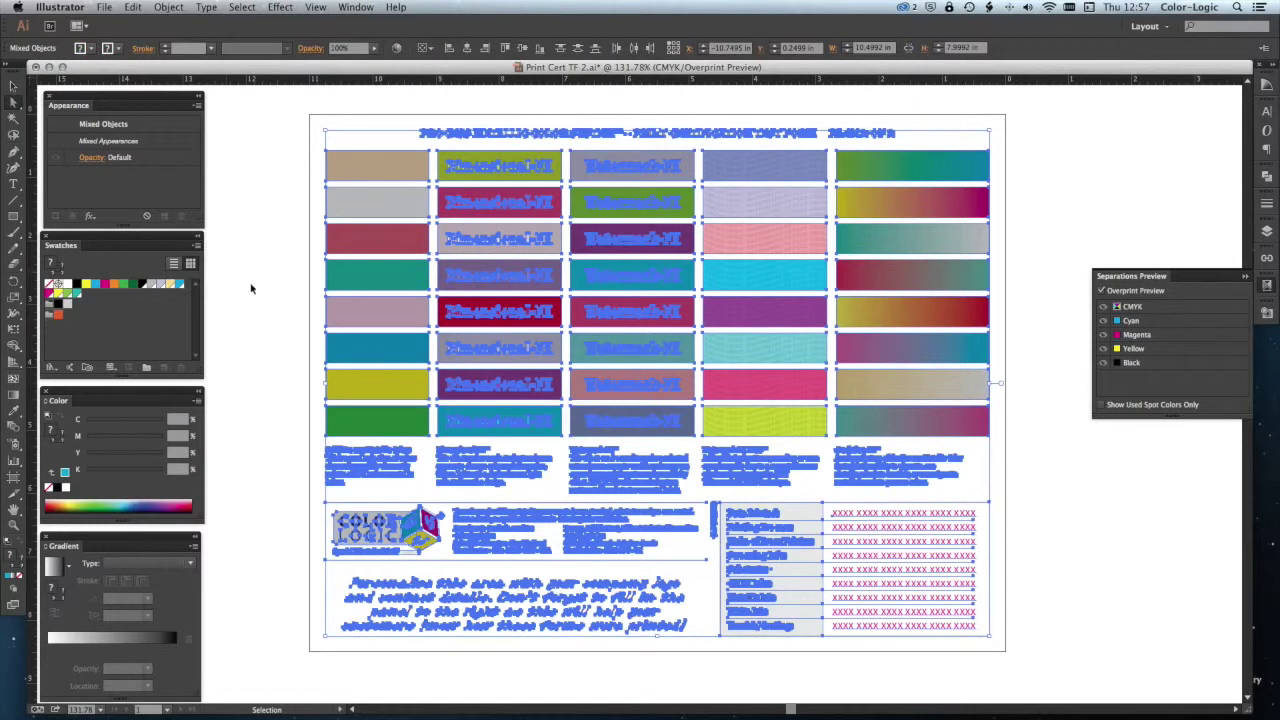
key("a")
key("super+shift+a")
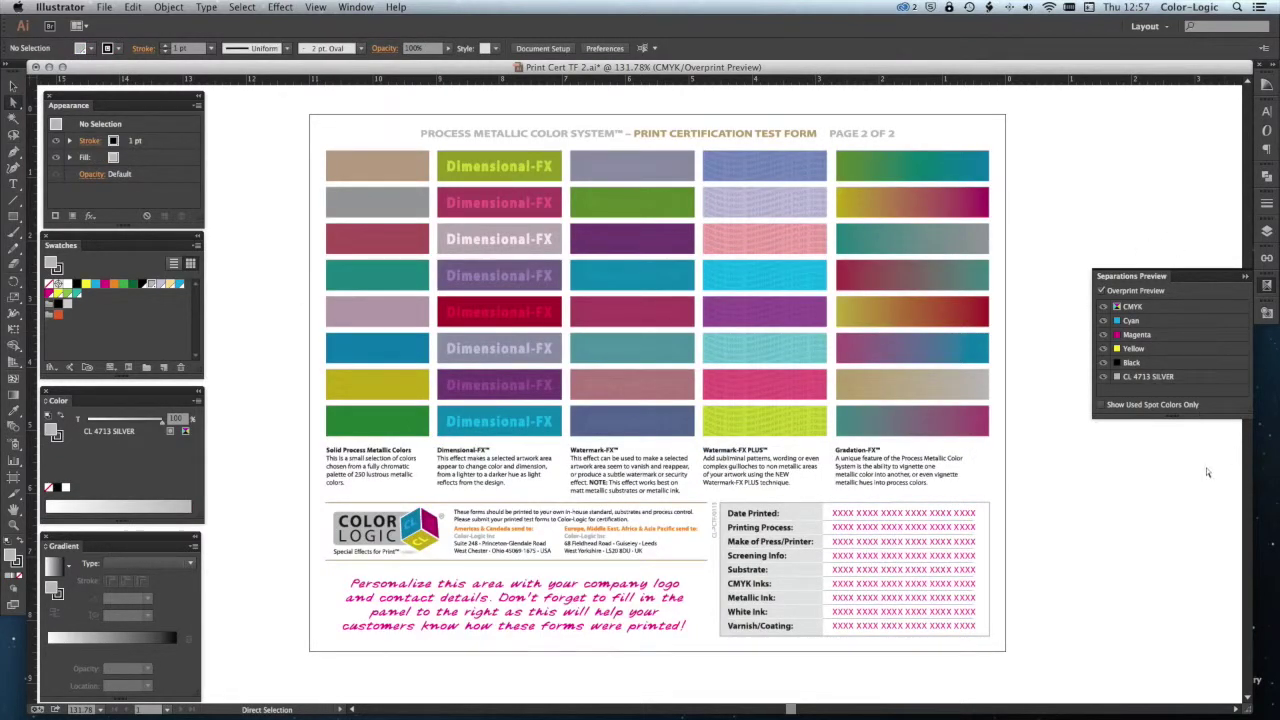
left_click(1104, 306)
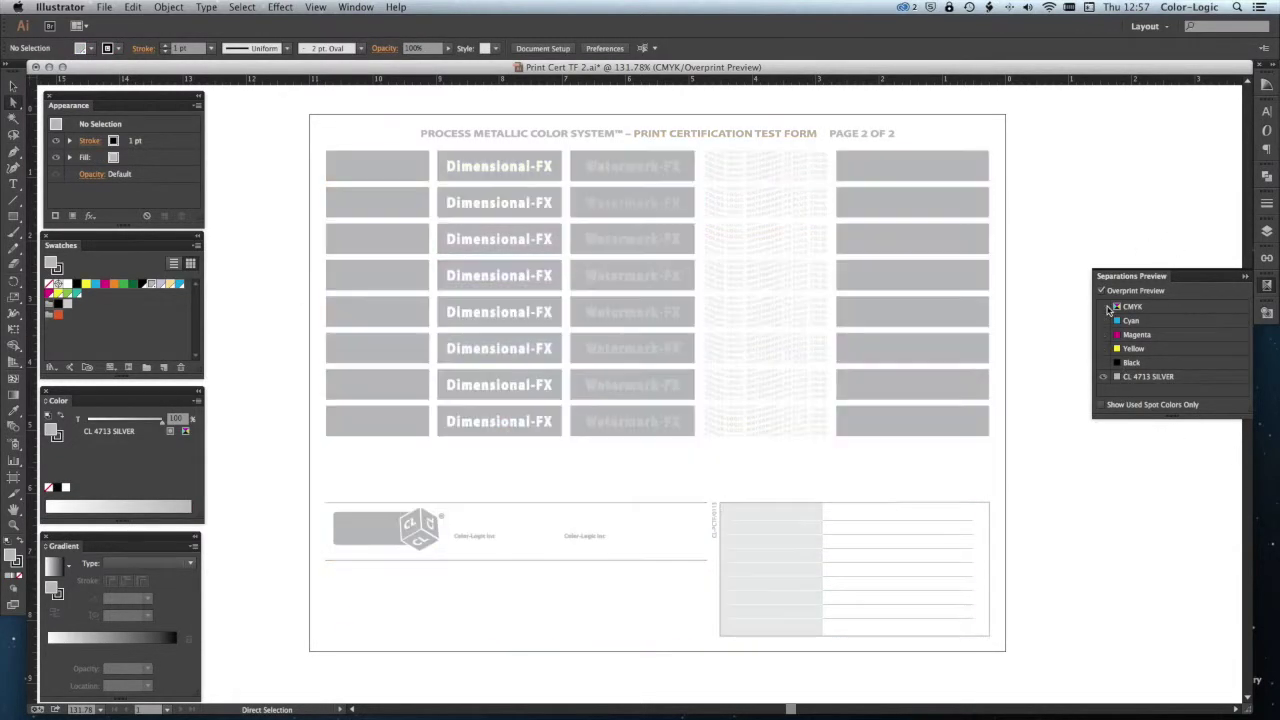
left_click(1105, 307)
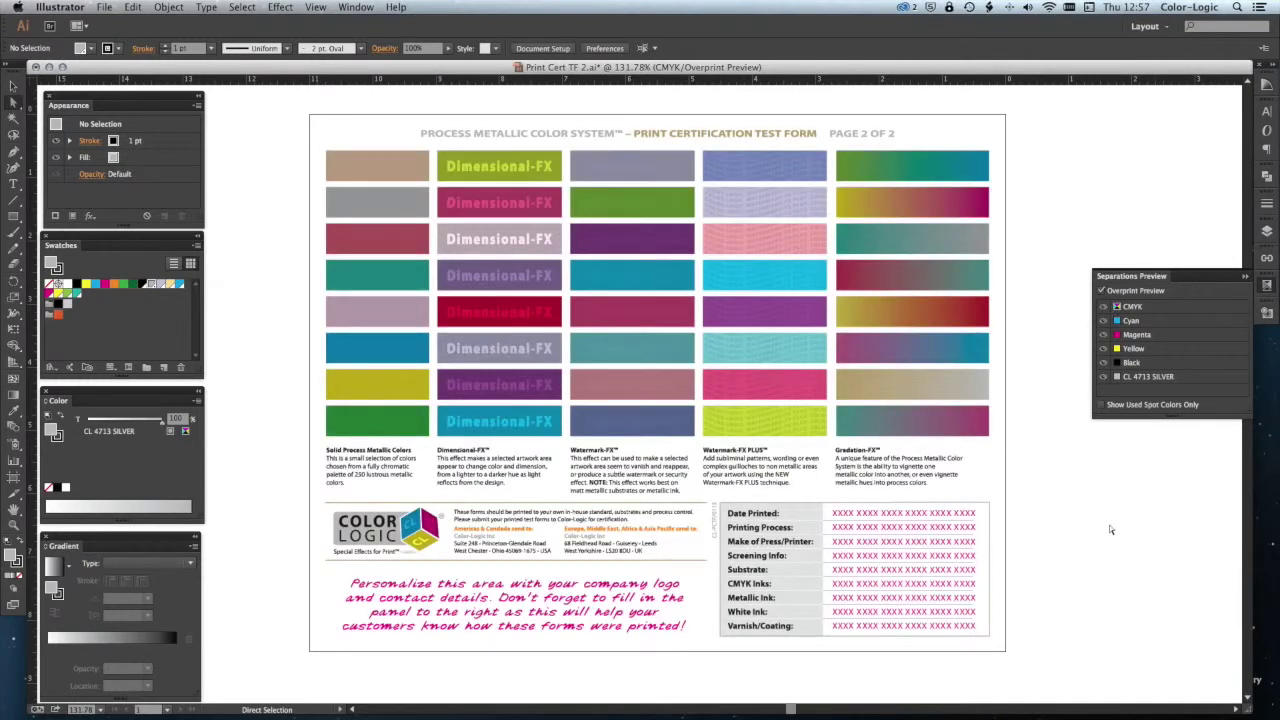
Duplicate the ARTWORK layer and hide the original ARTWORK layer
left_click(1267, 234)
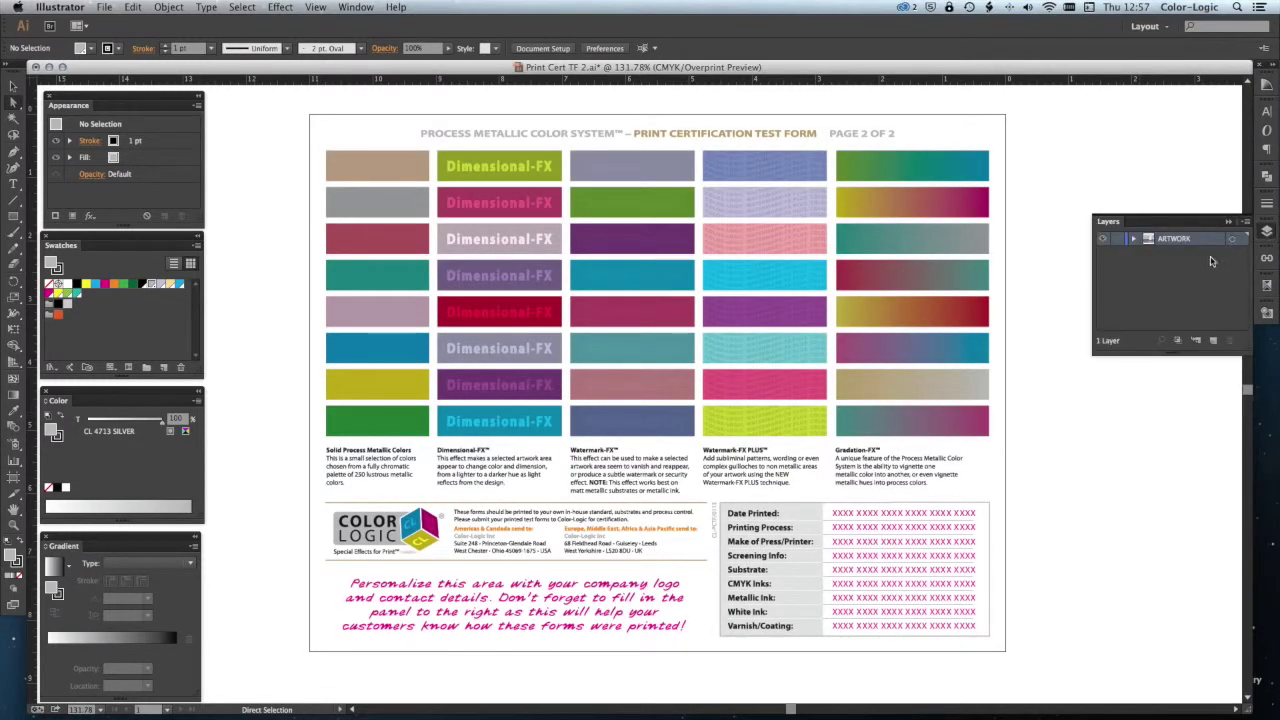
left_click(1245, 222)
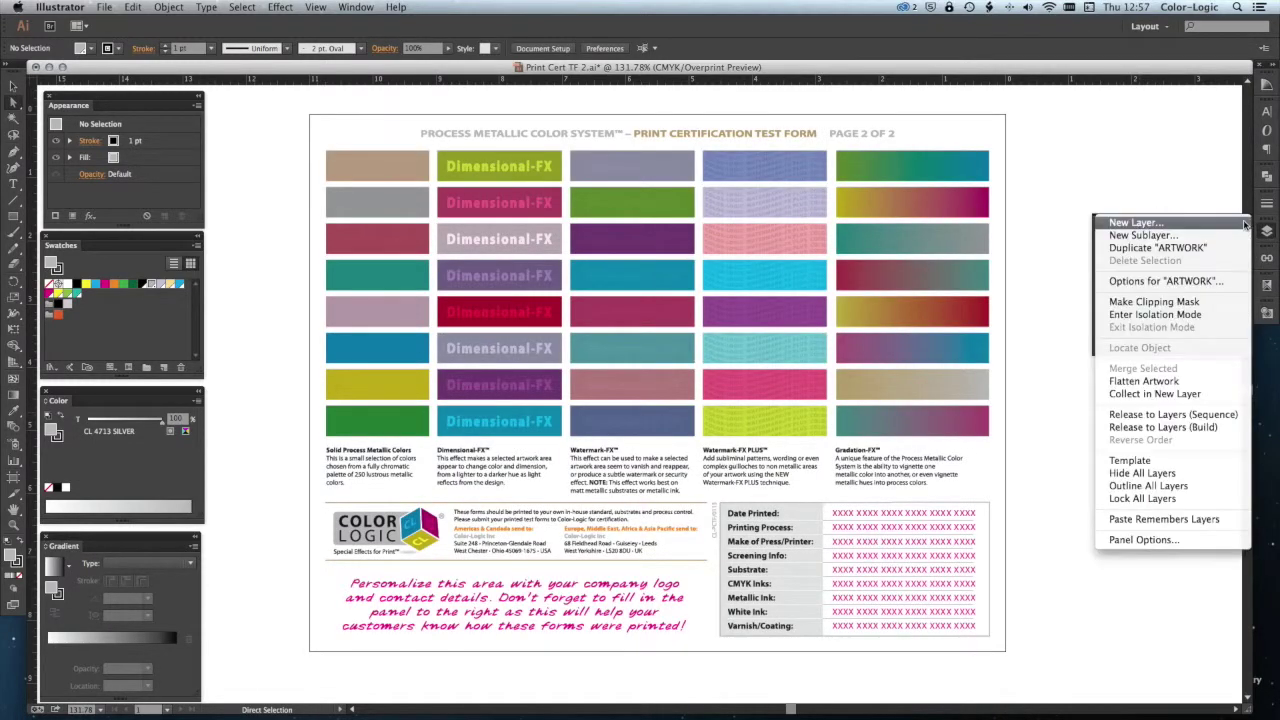
left_click(1188, 248)
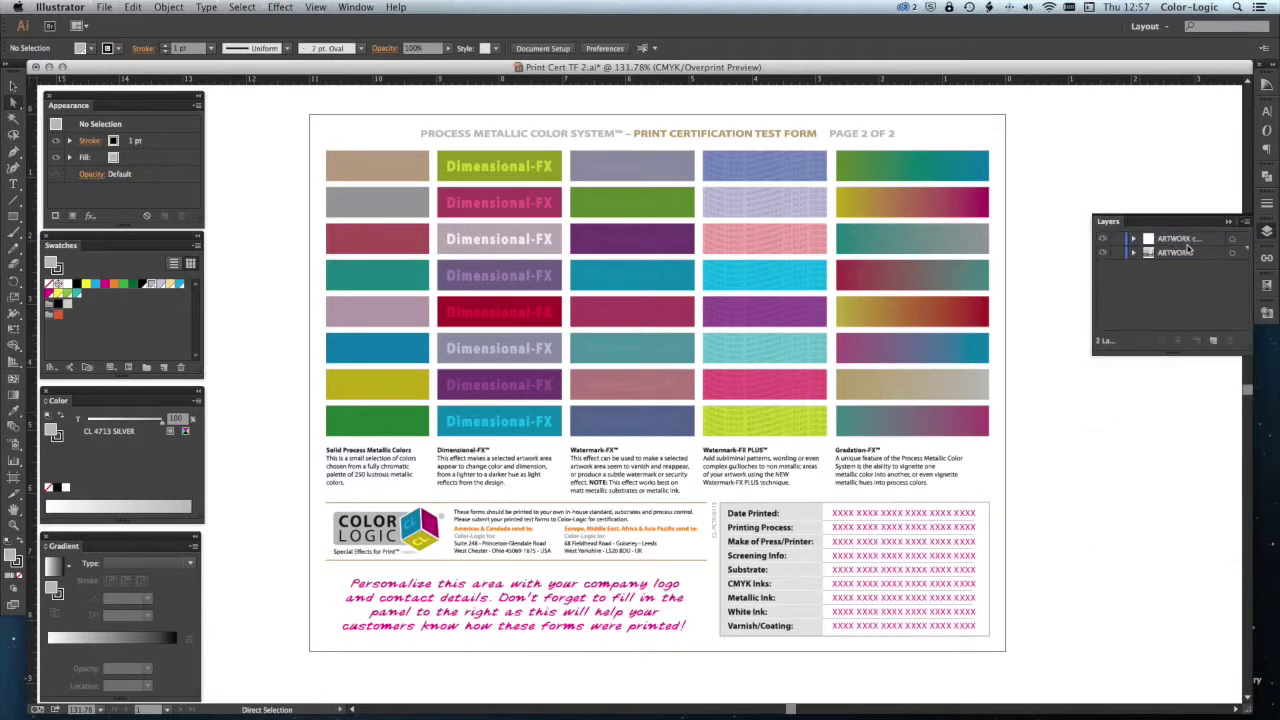
left_click(1103, 252)
left_click_drag(1094, 355, 1075, 367)
Rename the ARTWORK copy layer to SILVER
double_click(1157, 240)
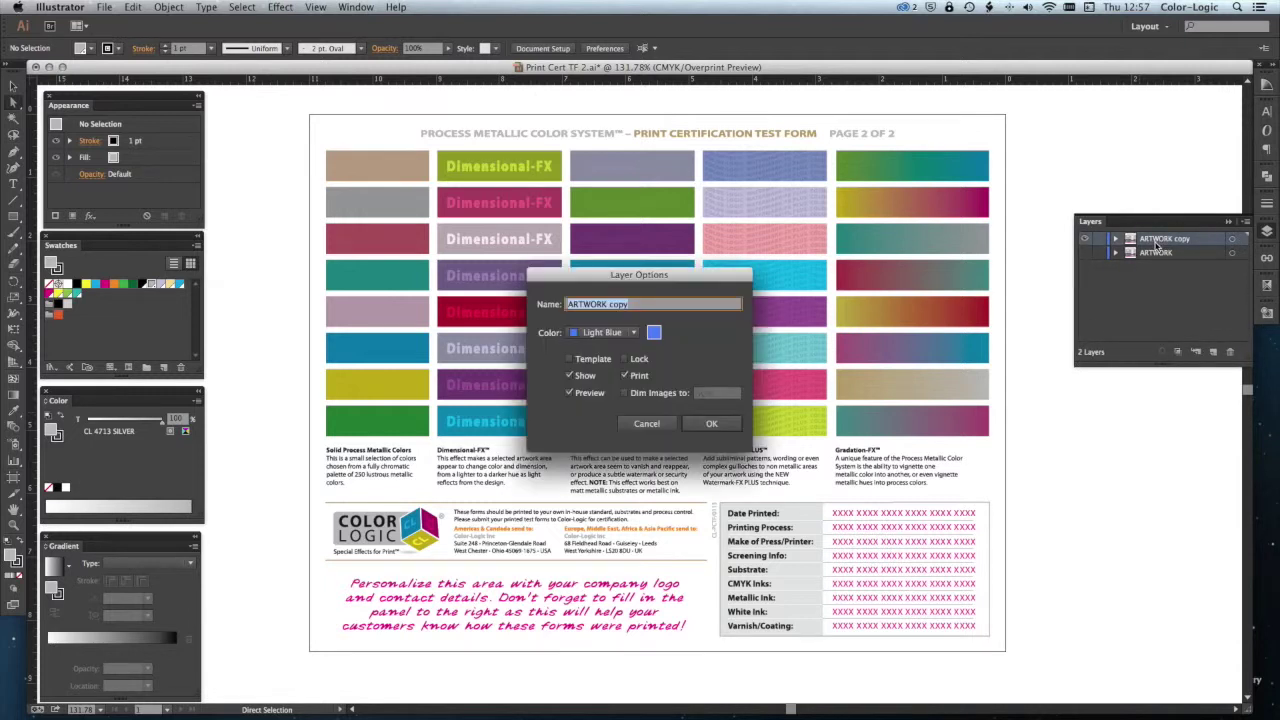
type("SILVER")
key("Return")
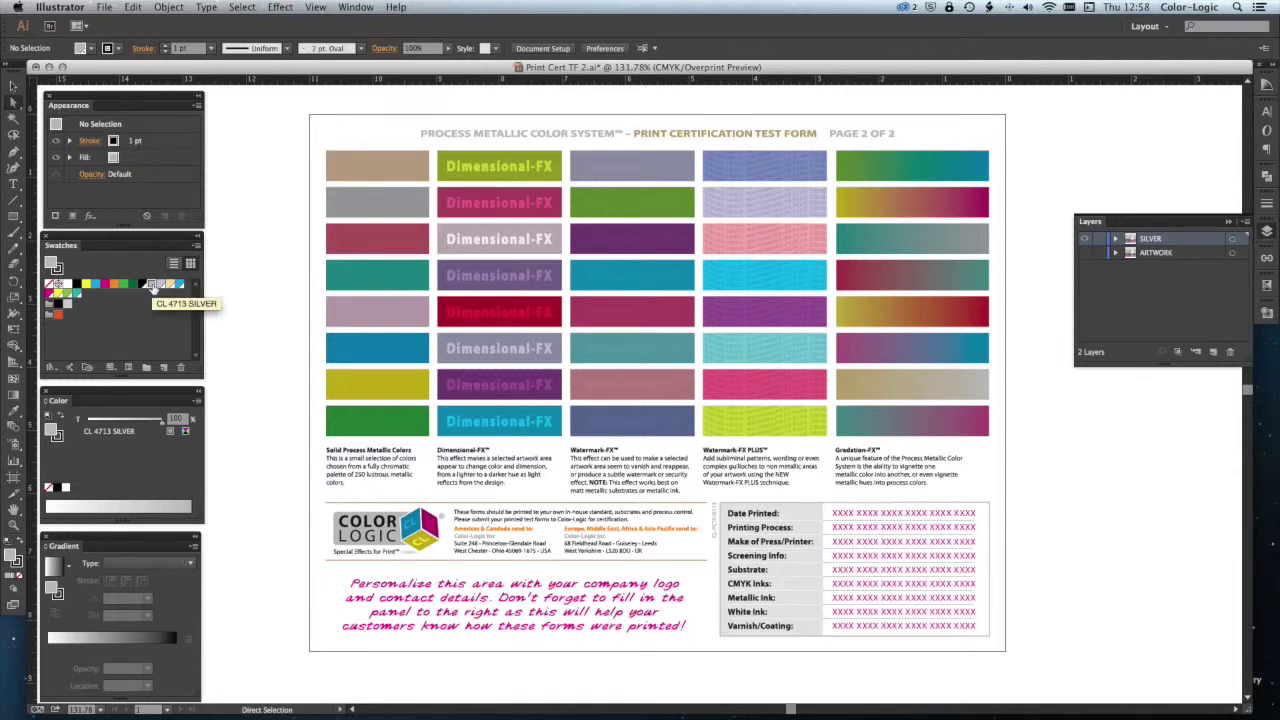
Add a CL 4713 SILVER copy spot swatch and target all SILVER layer artwork
left_click(165, 368)
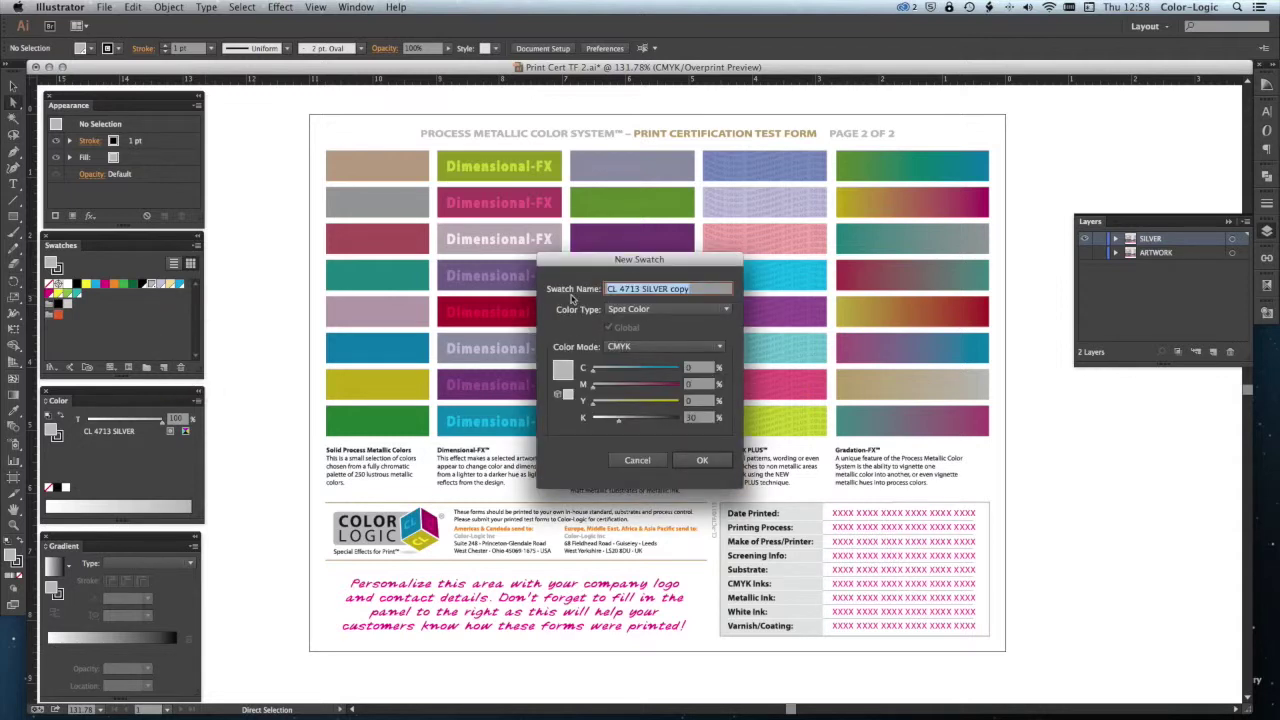
left_click(697, 462)
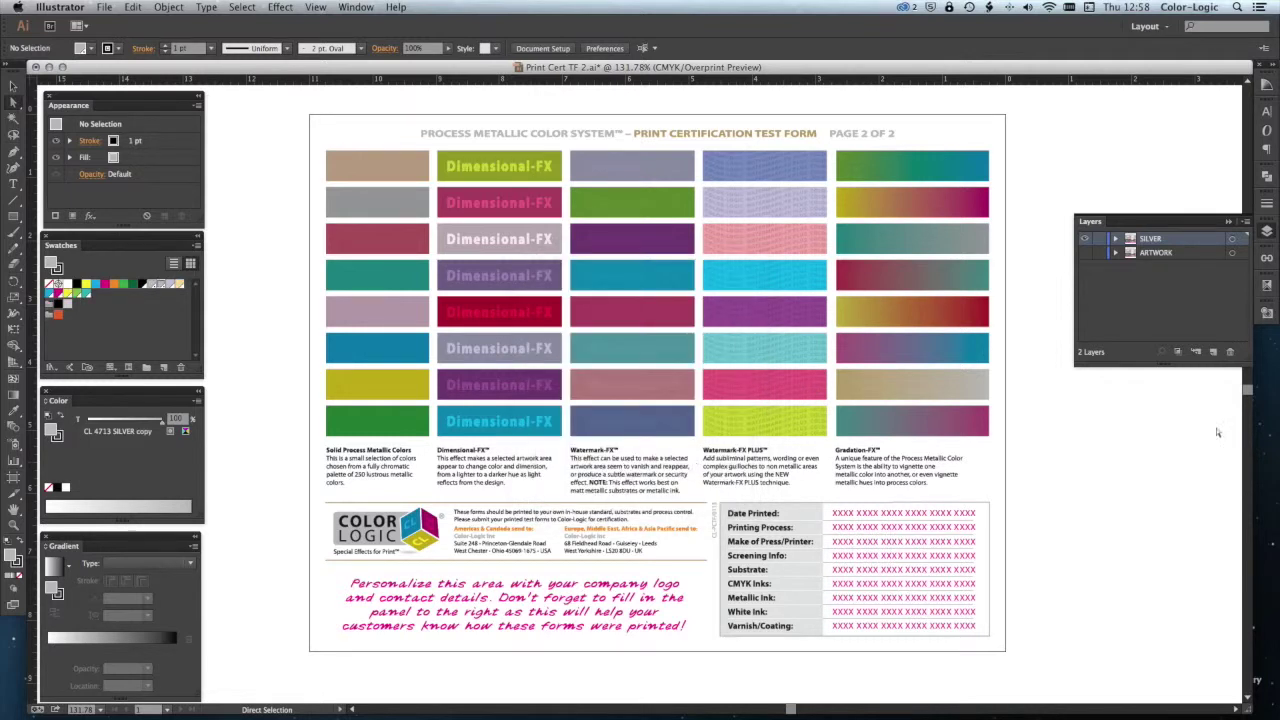
left_click(1232, 239)
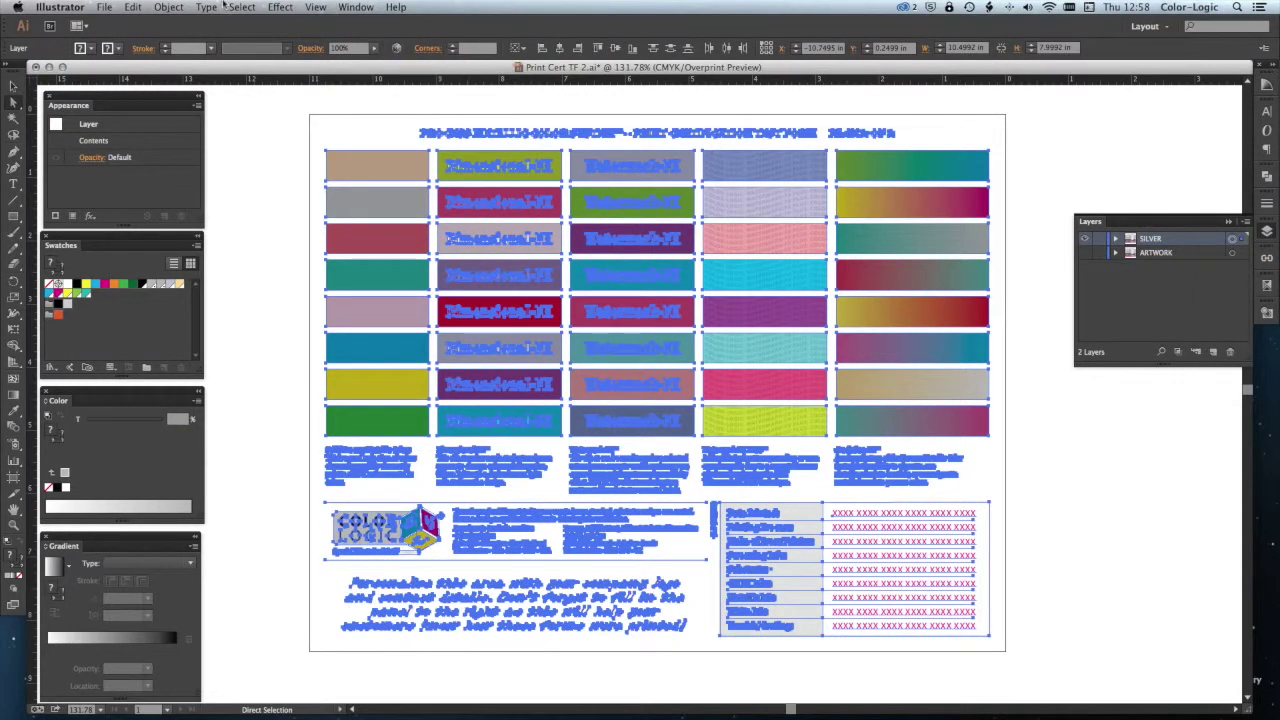
Open Recolor Artwork on the selection and reduce the artwork to 2 colours
left_click(145, 7)
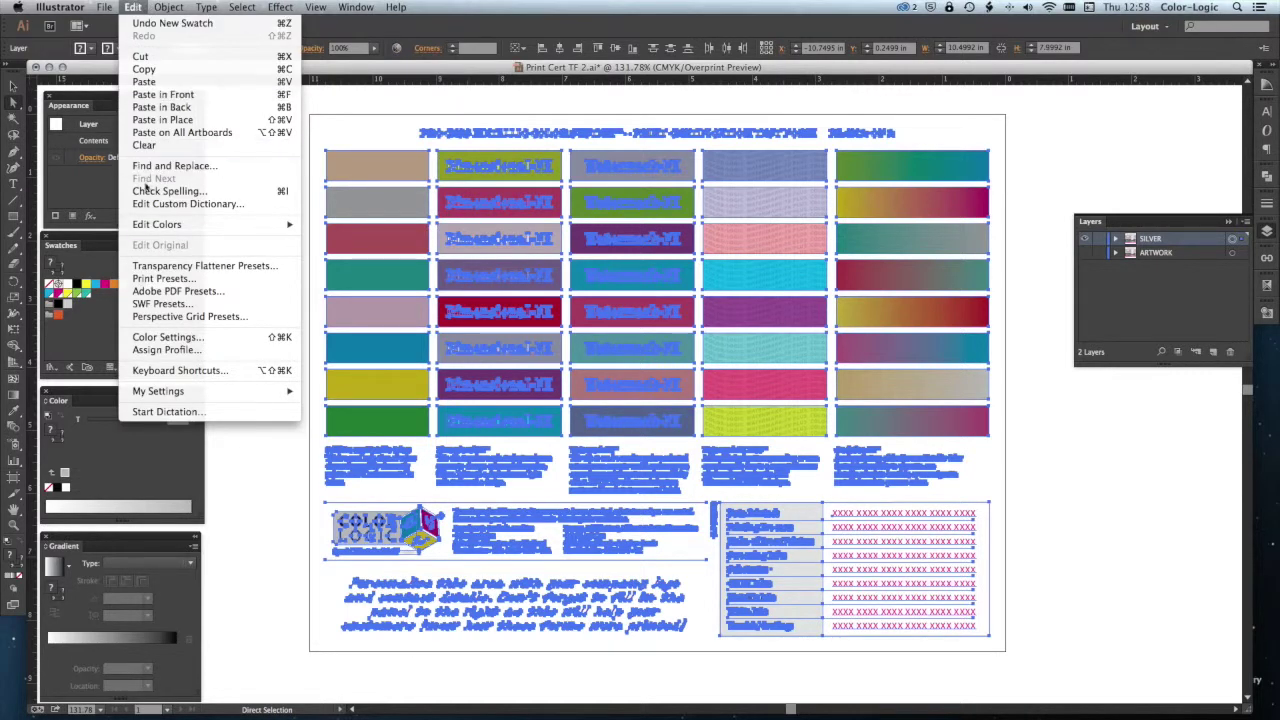
mouse_move(149, 225)
left_click(340, 224)
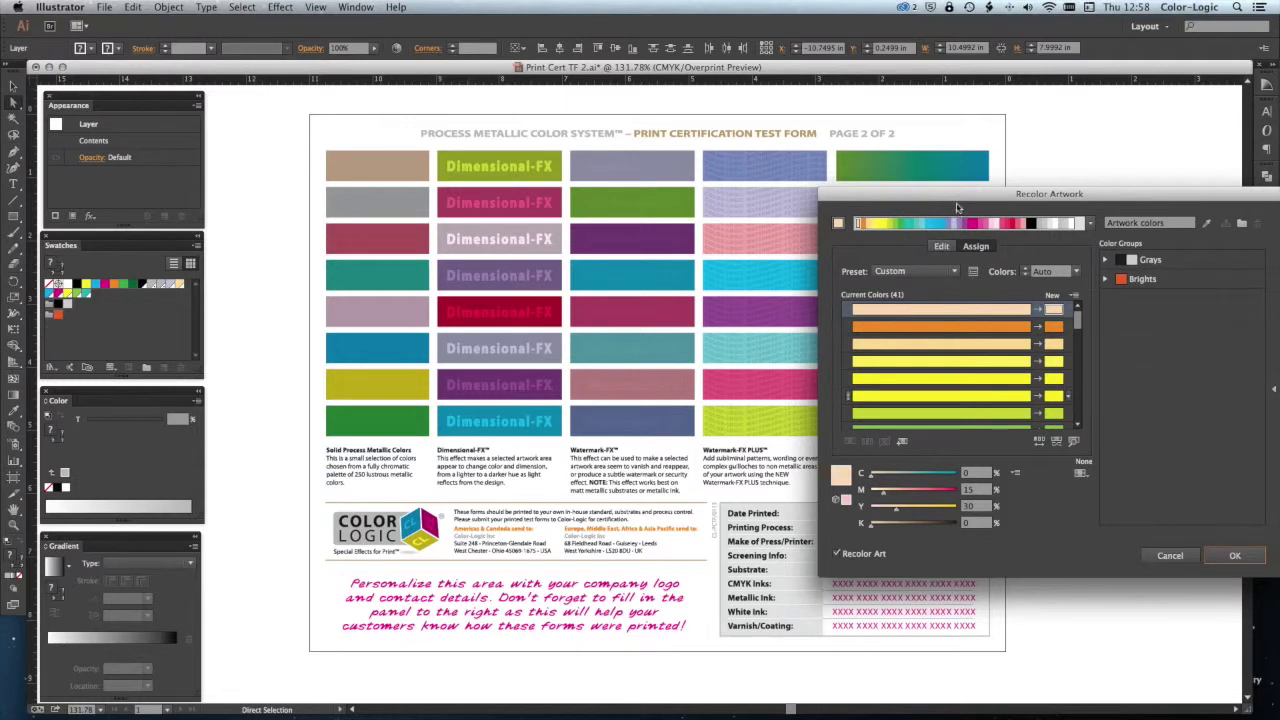
left_click_drag(957, 207, 670, 204)
left_click(790, 270)
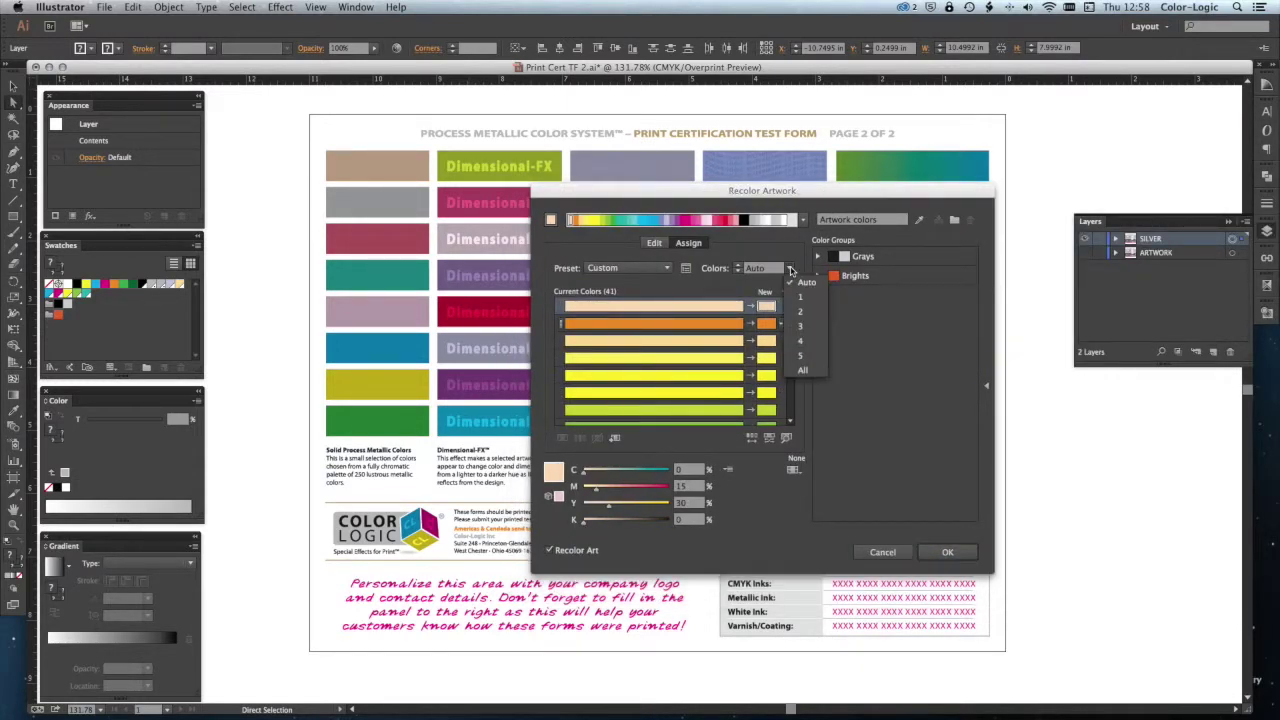
left_click(811, 315)
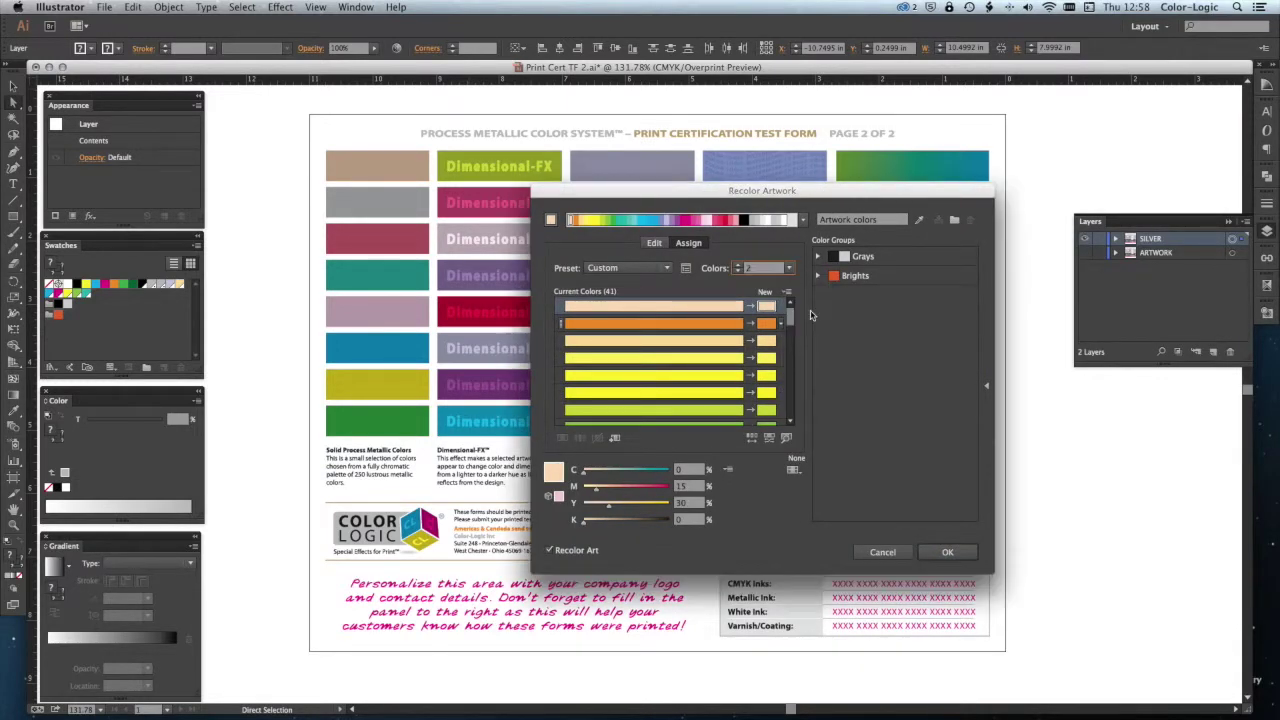
left_click(686, 269)
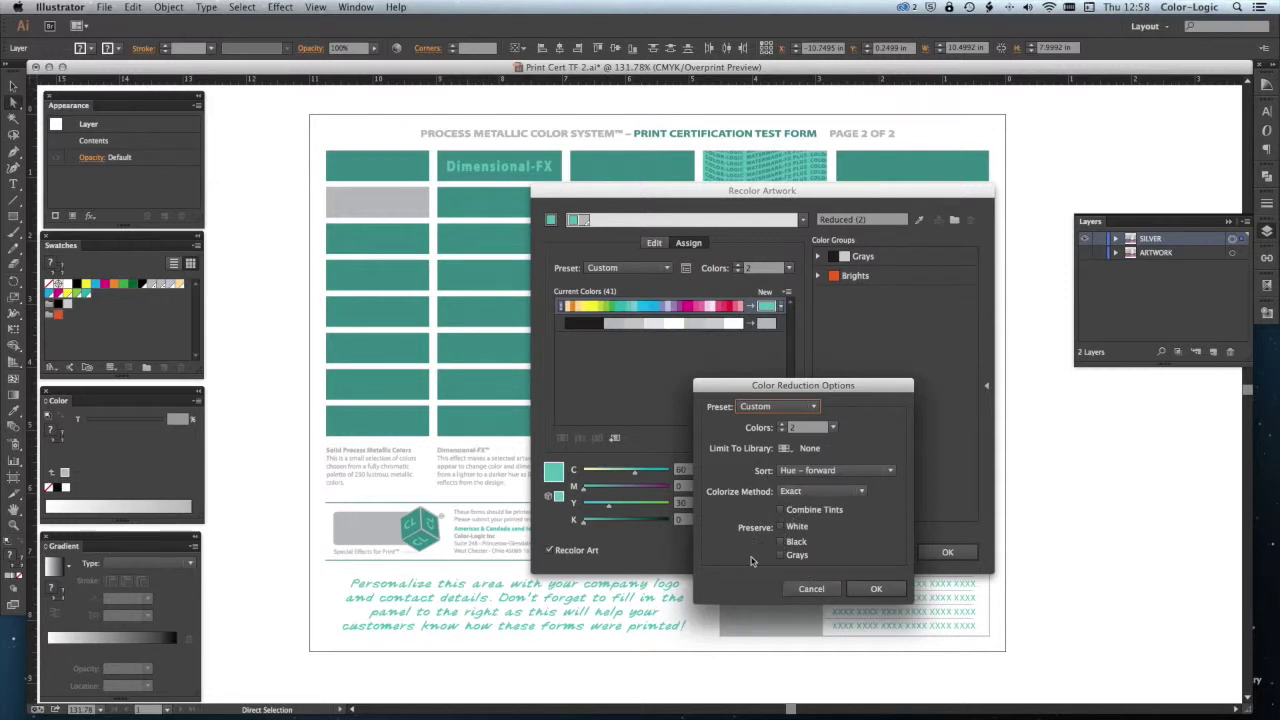
left_click(871, 590)
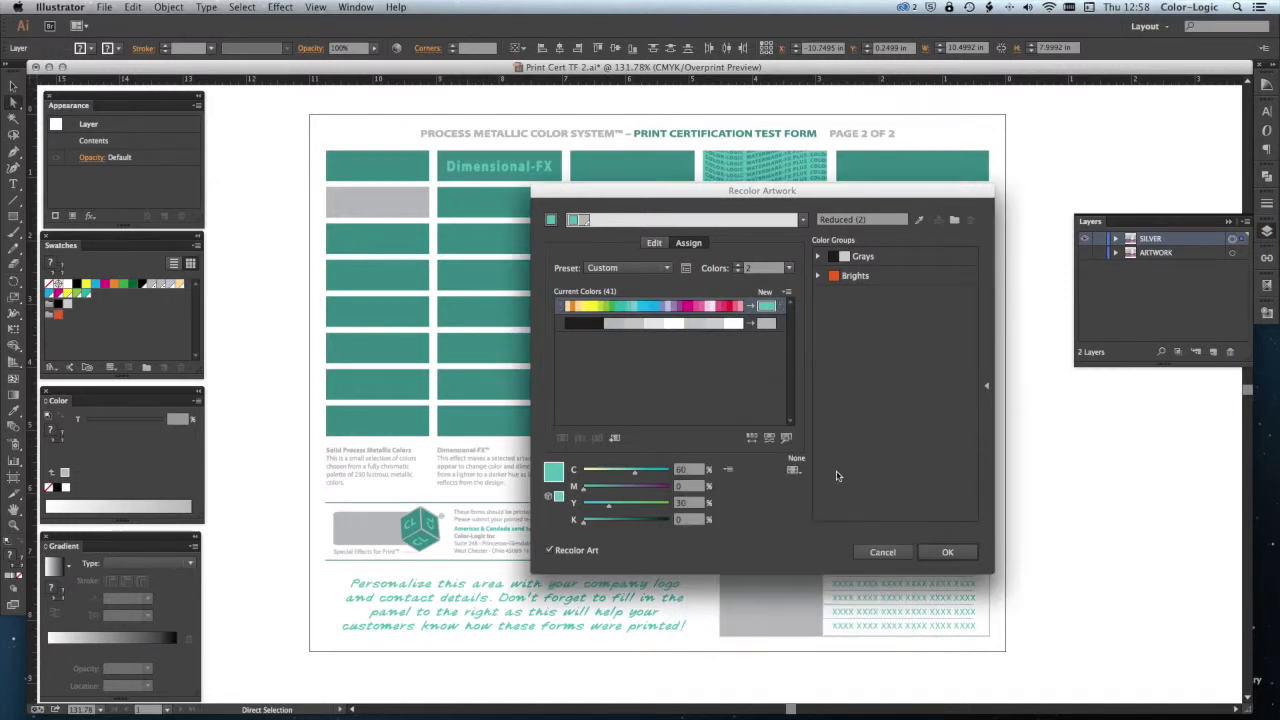
Set the first new colour's cyan and yellow values to 0
left_click(780, 310)
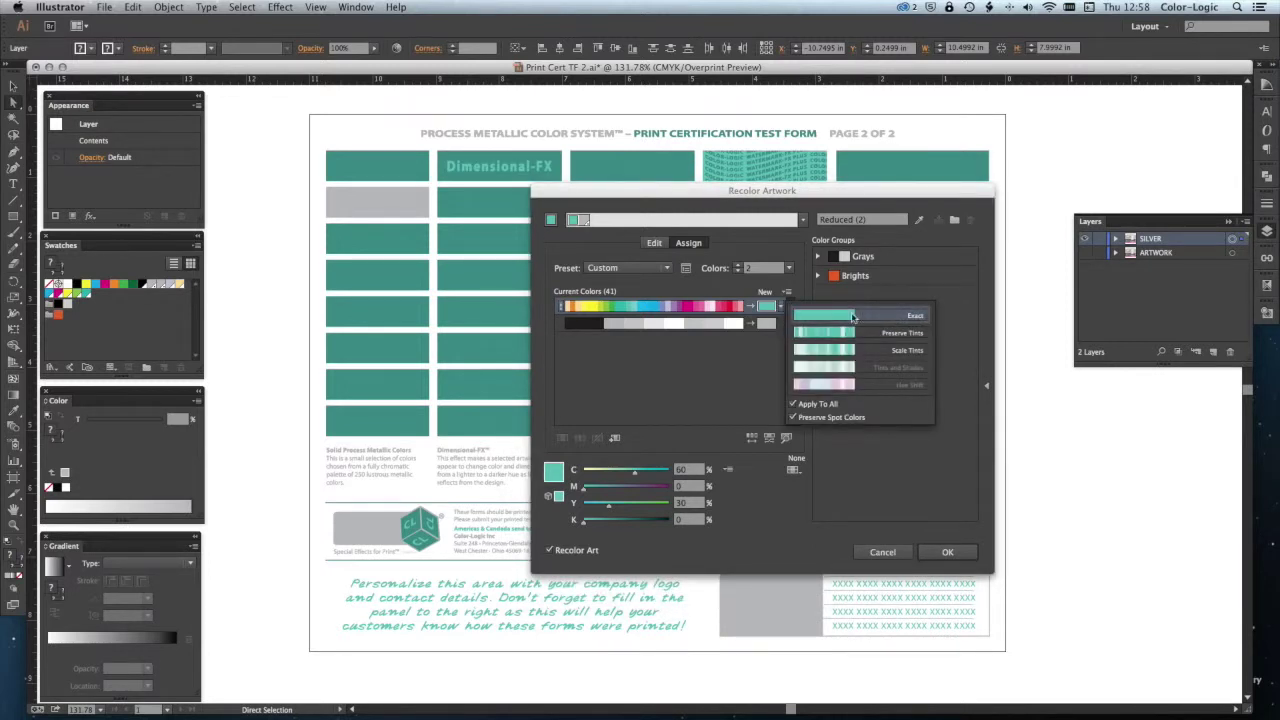
left_click(739, 376)
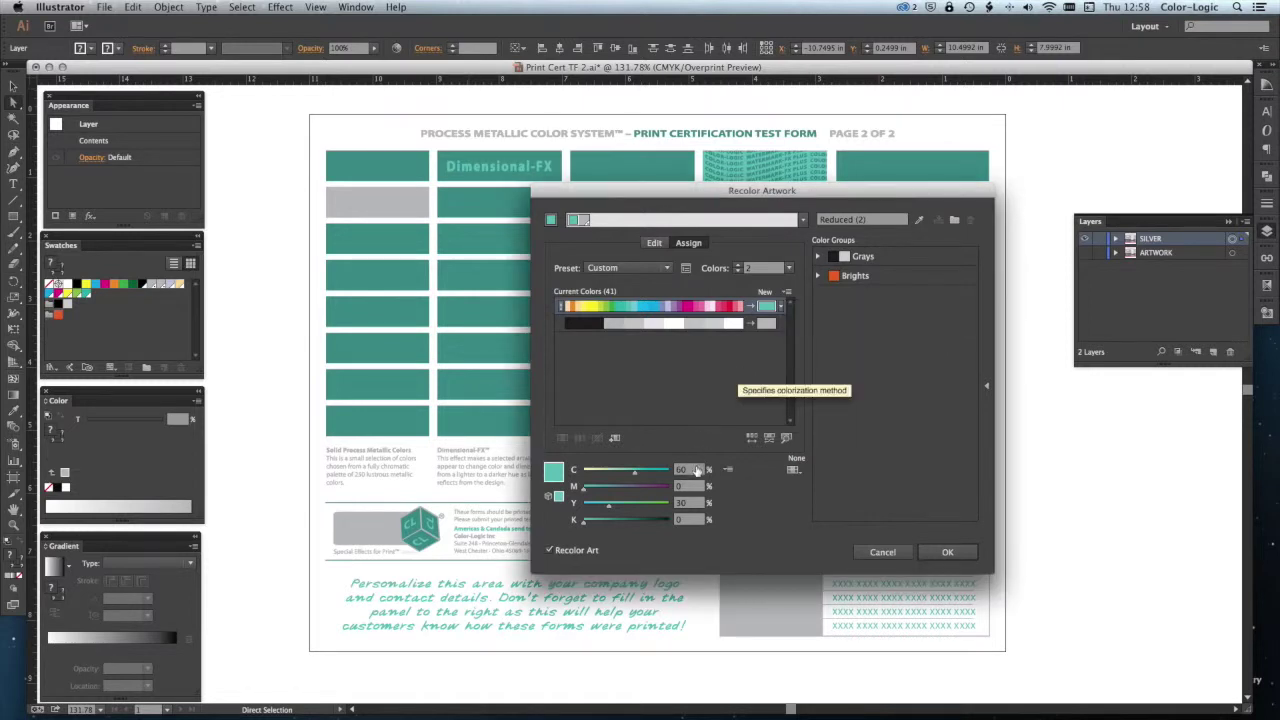
double_click(694, 469)
type("0")
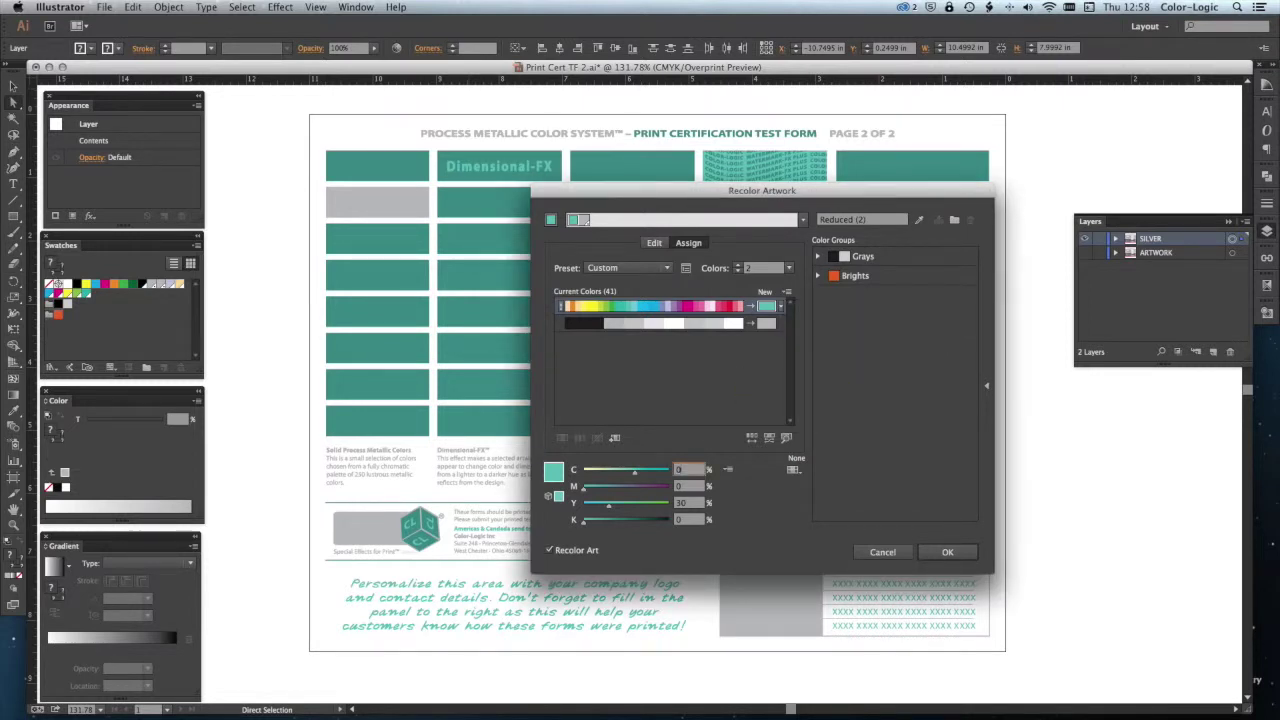
key("Tab")
key("Tab")
type("0")
key("Tab")
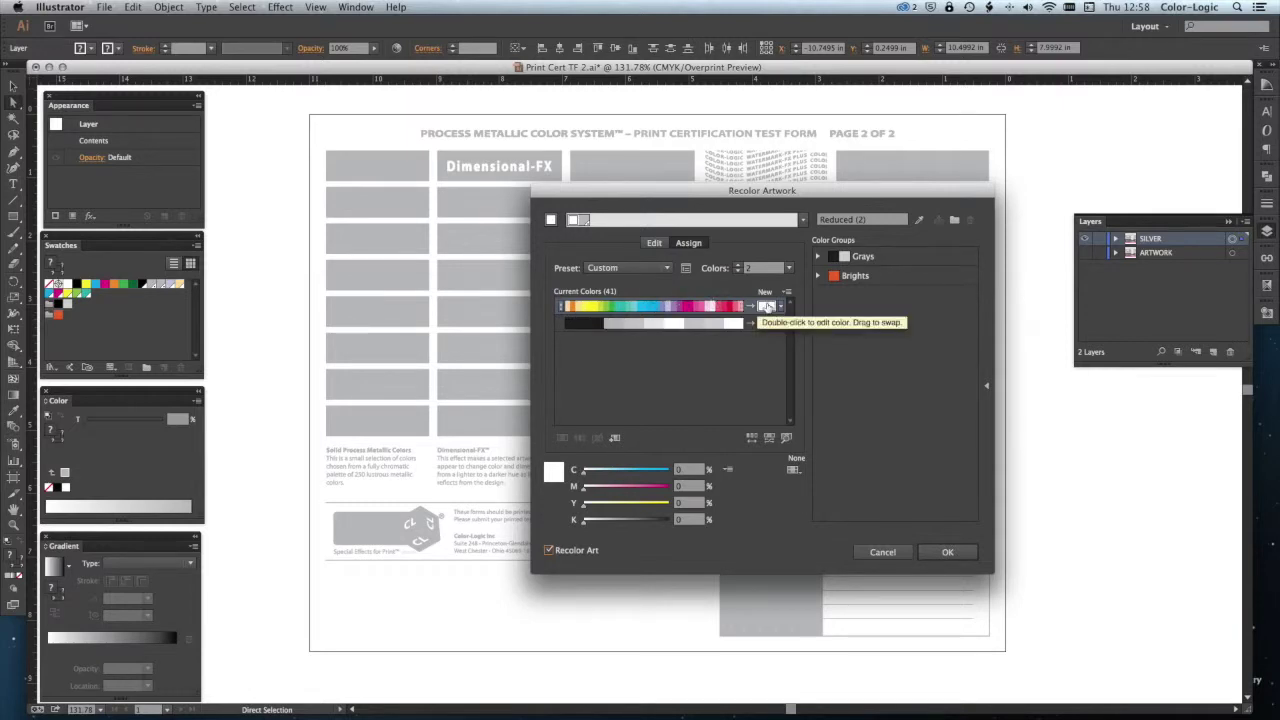
Set the grey colour row's colorization method to Preserve Tints
left_click_drag(663, 198, 744, 248)
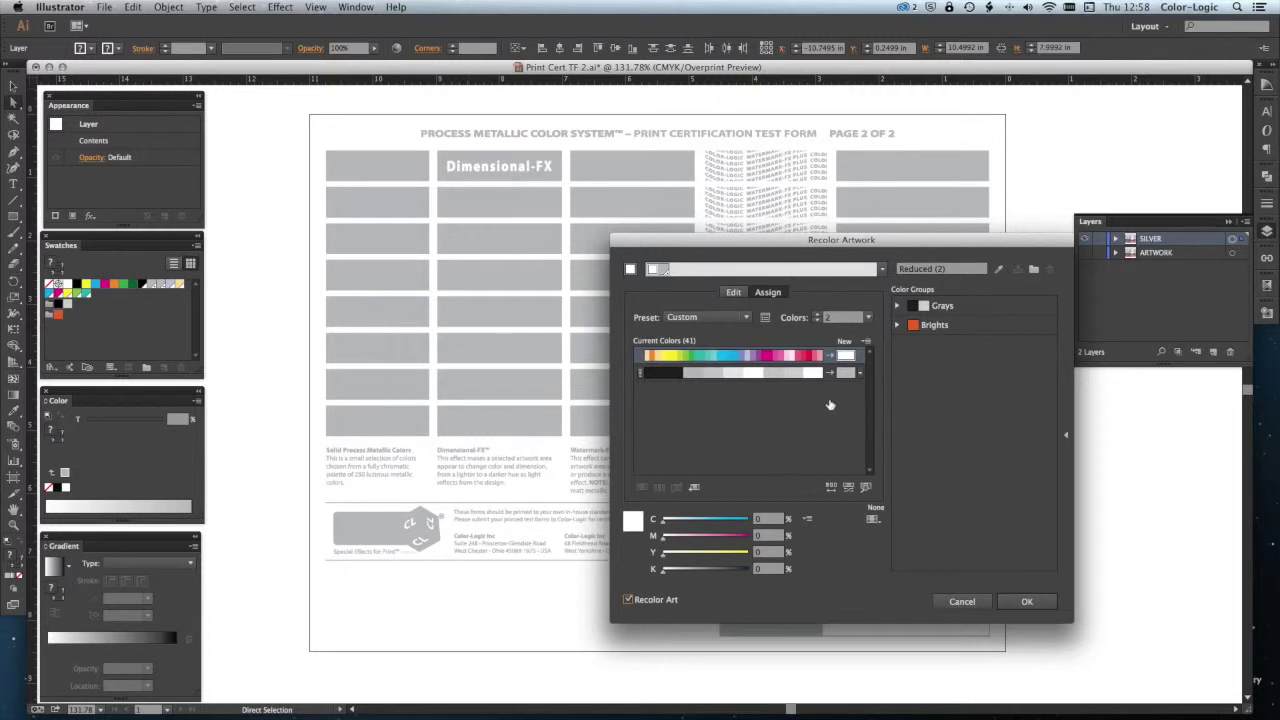
left_click(858, 375)
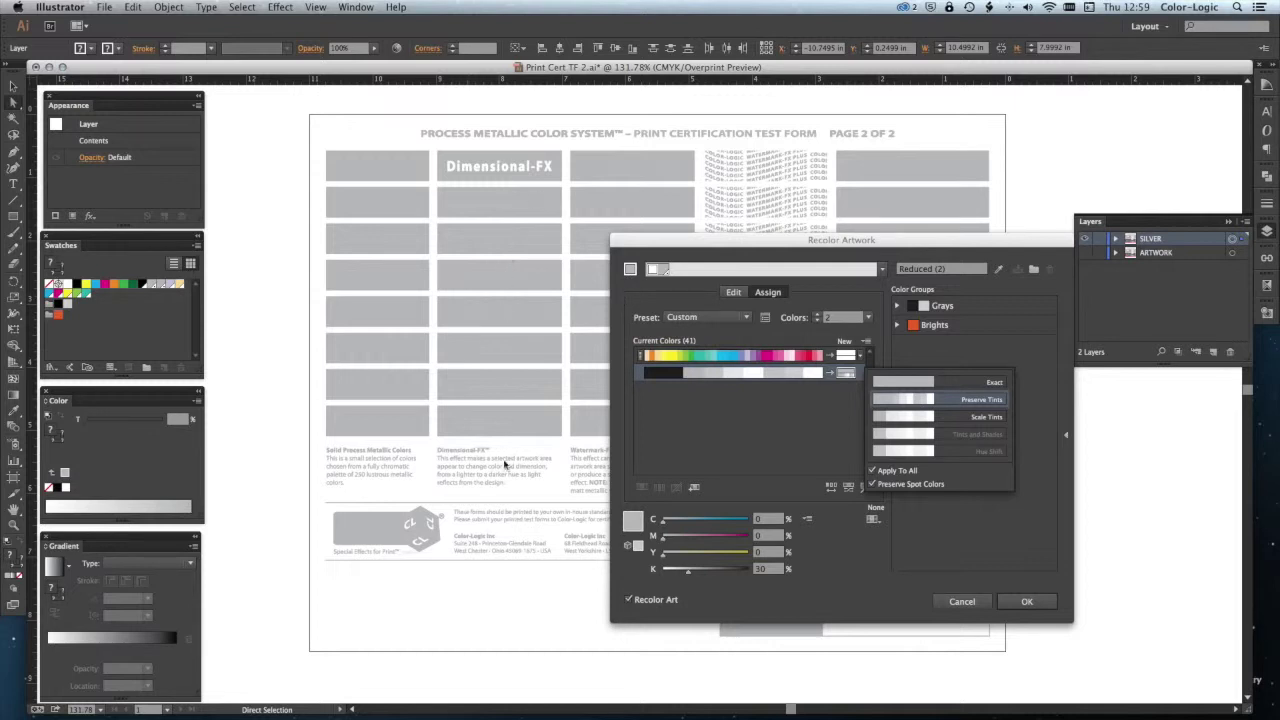
left_click(815, 424)
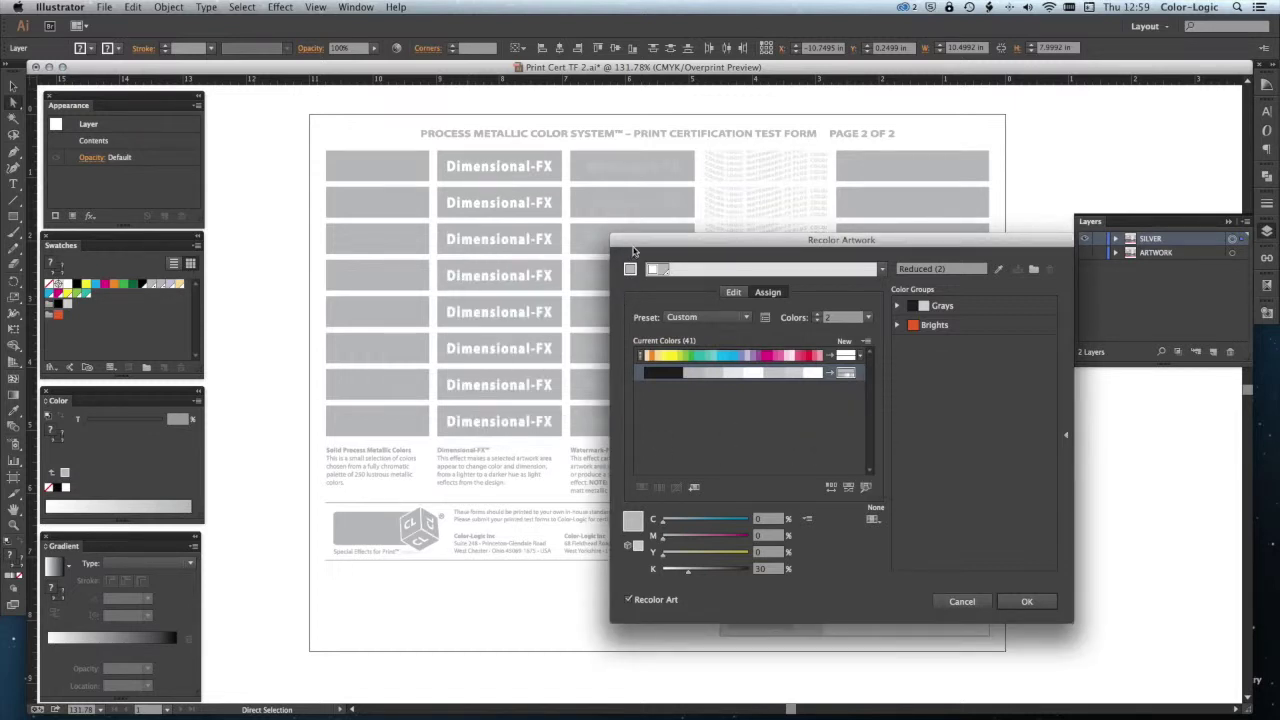
left_click_drag(741, 254, 856, 258)
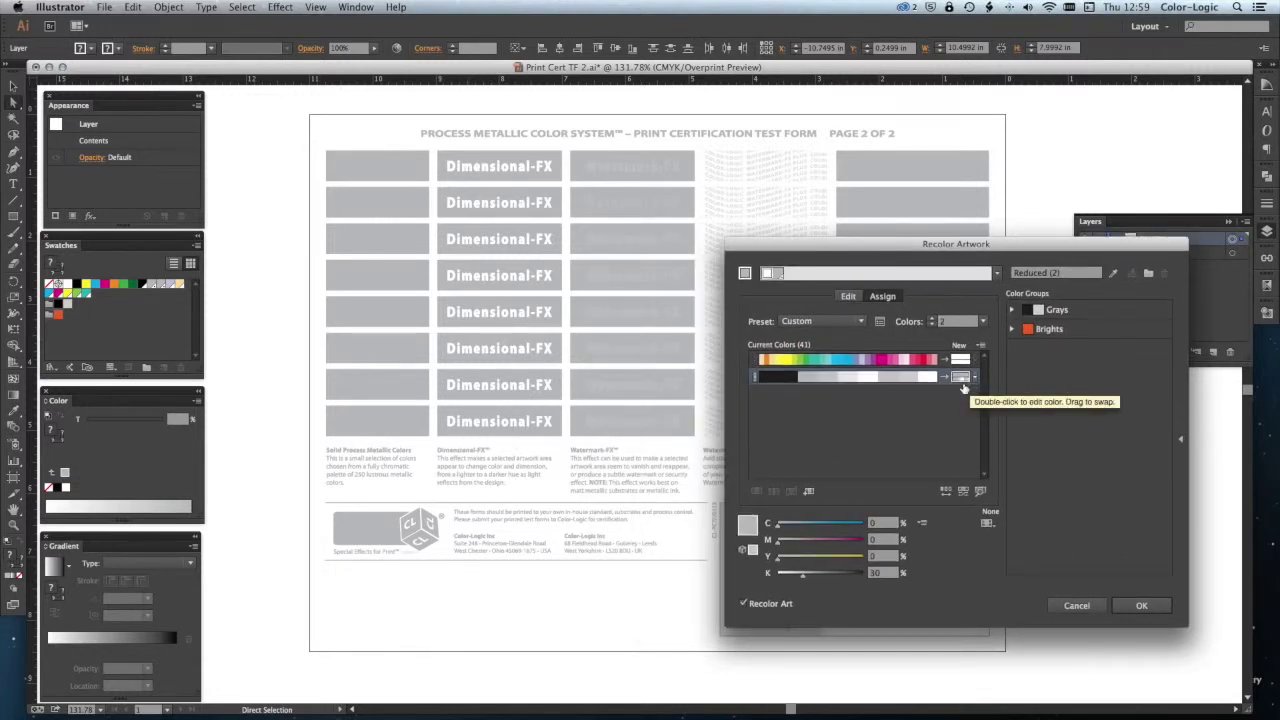
Map the grey colour to the CL 4713 SILVER copy swatch, apply the recolour, and deselect
double_click(749, 530)
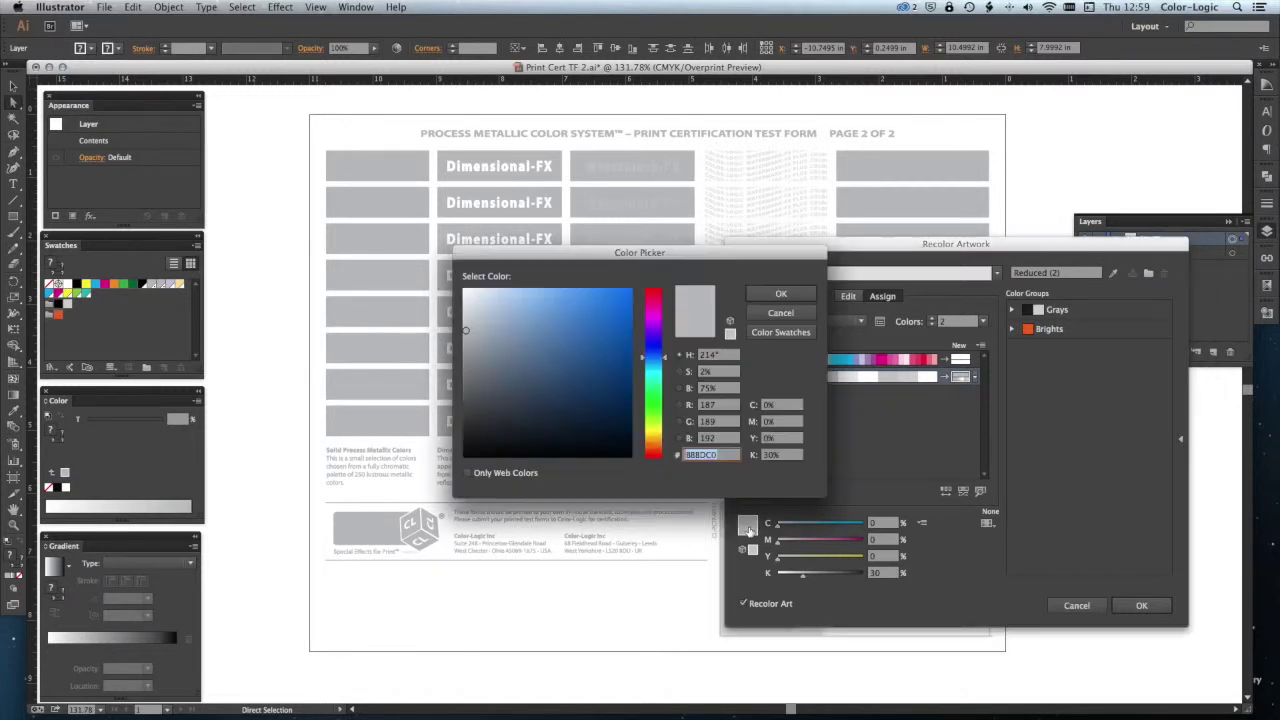
left_click(780, 332)
left_click(556, 313)
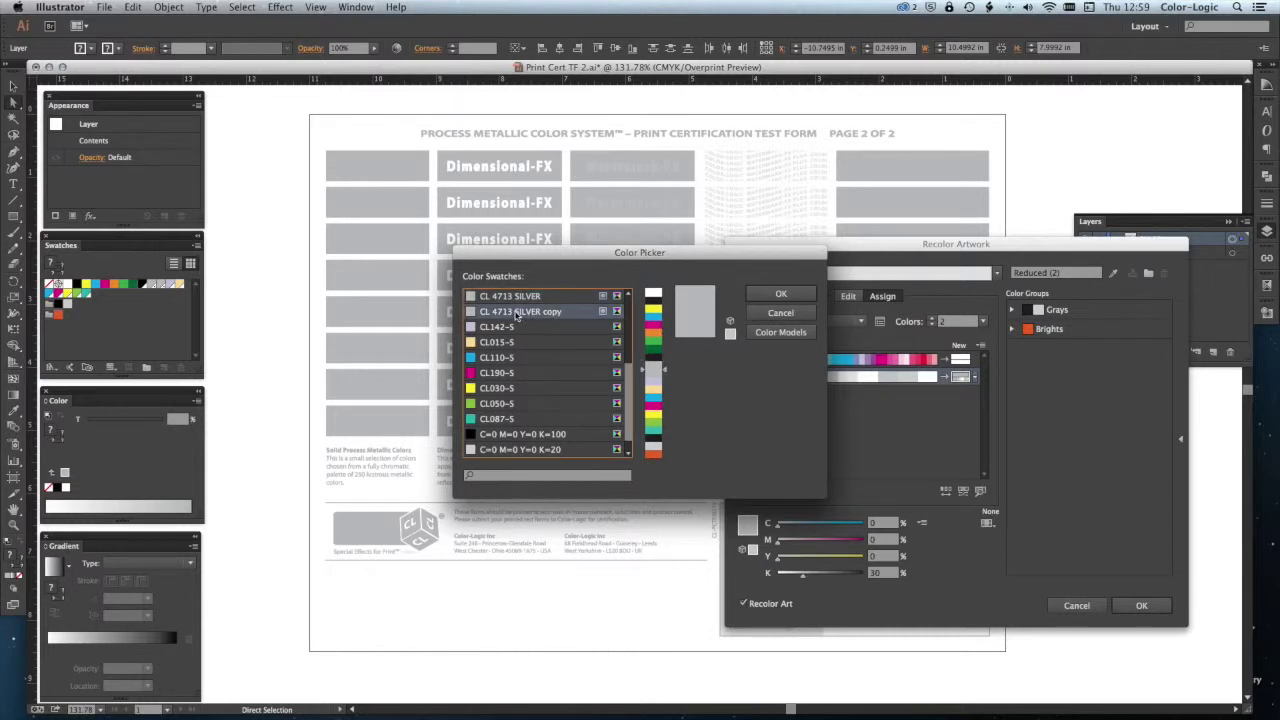
left_click(765, 298)
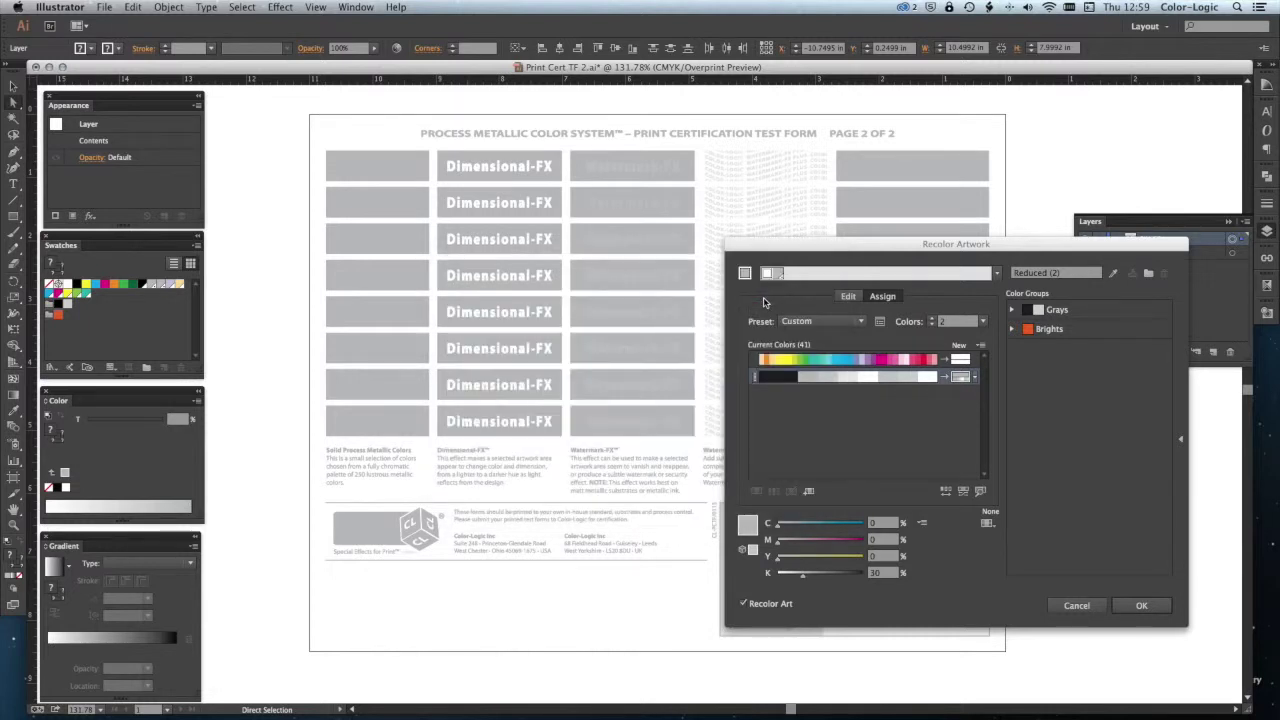
left_click(1142, 606)
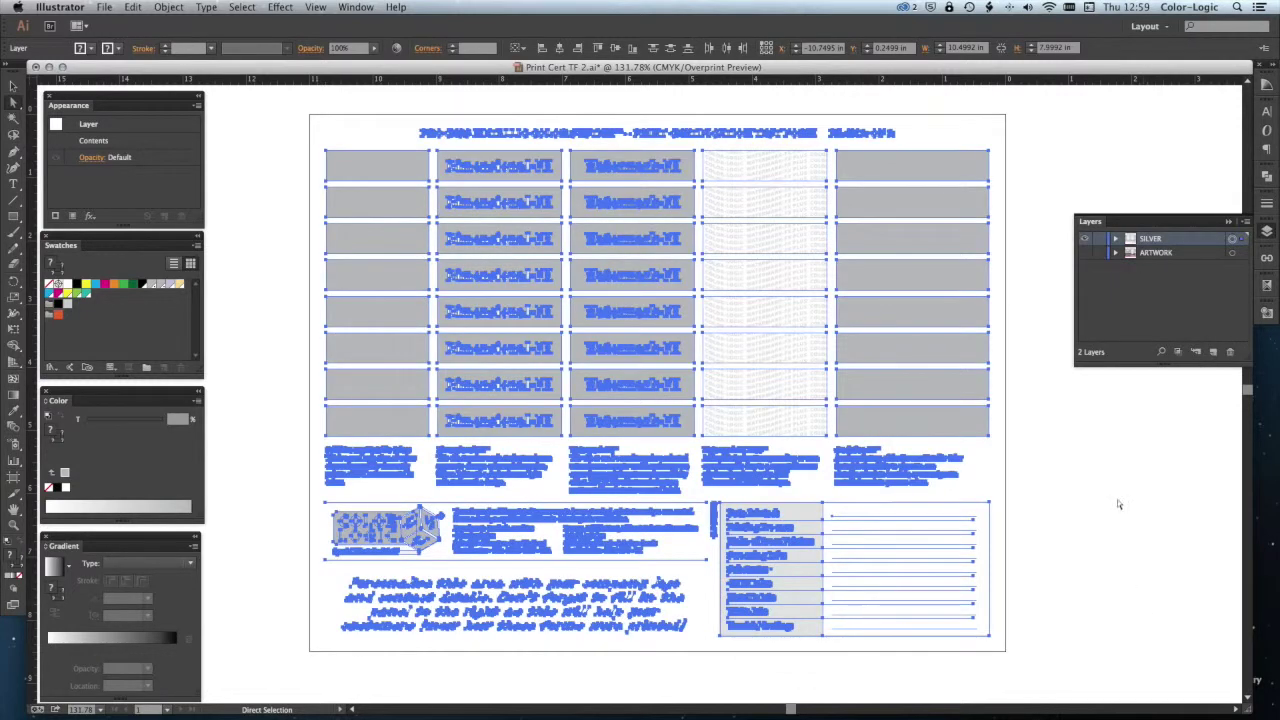
left_click(1117, 499)
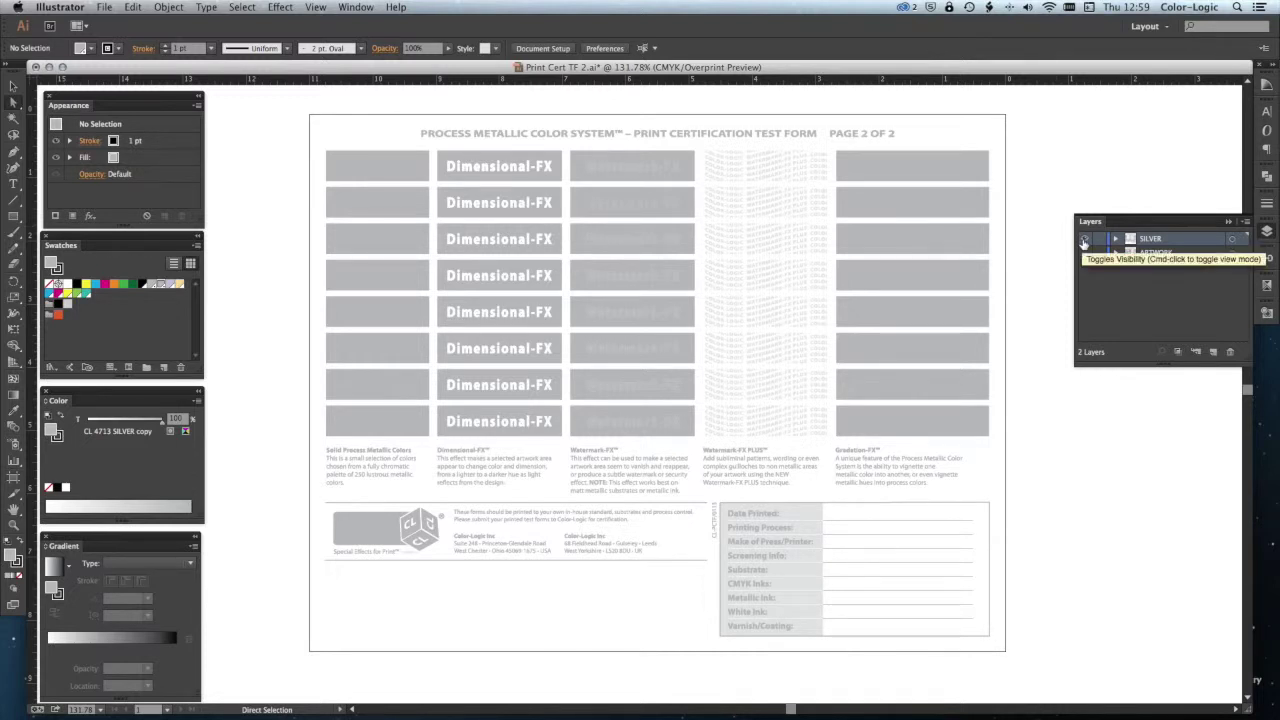
Show only the ARTWORK layer and make CL 4713 SILVER a process colour with K at 0
left_click(1083, 243)
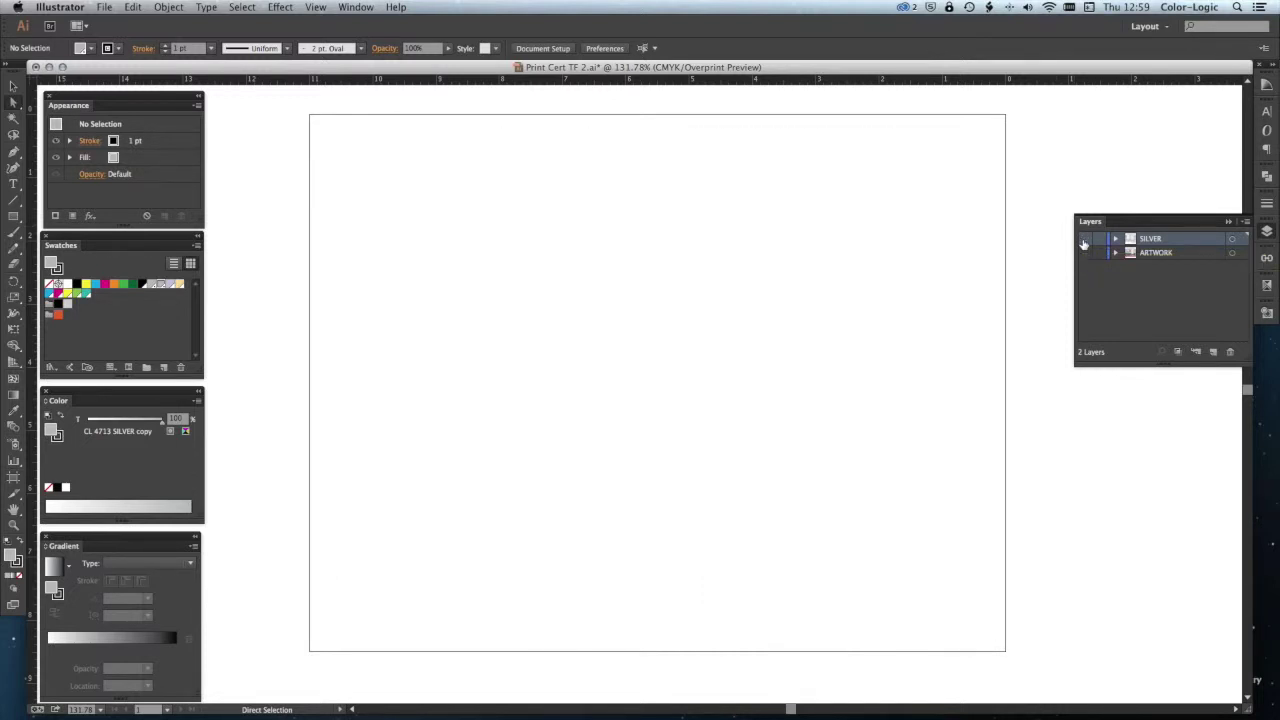
left_click(1085, 253)
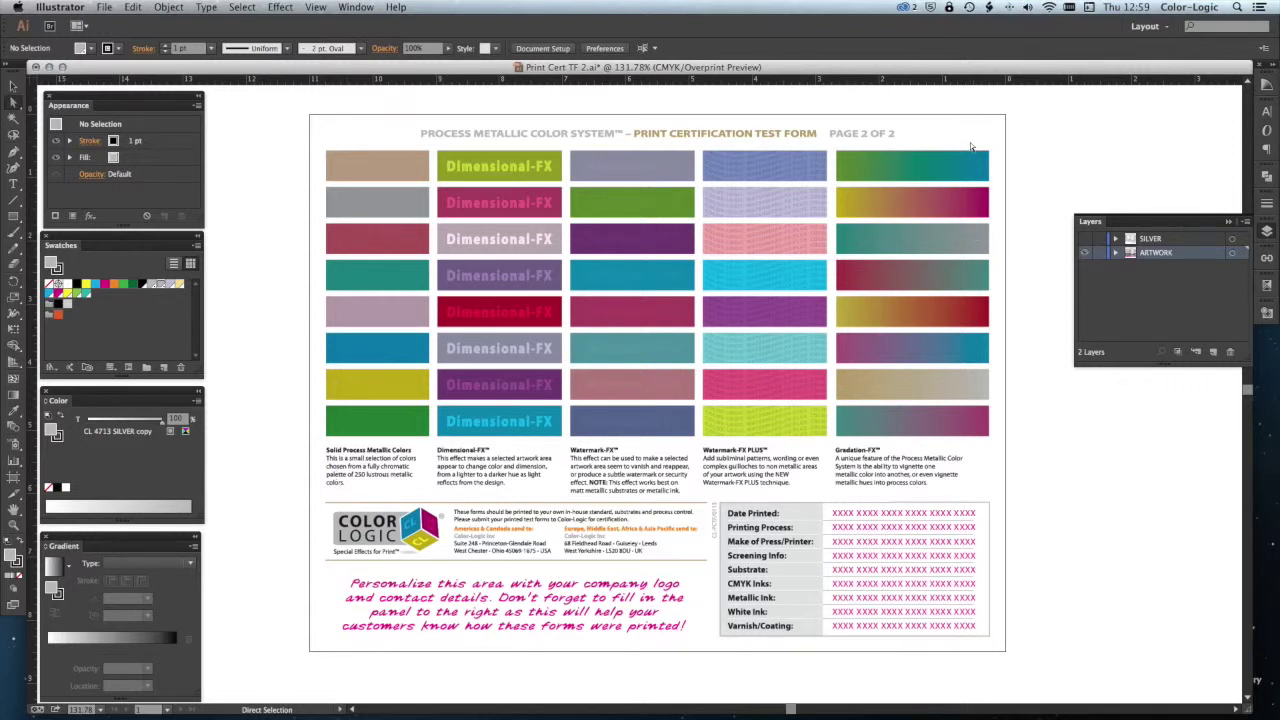
double_click(152, 285)
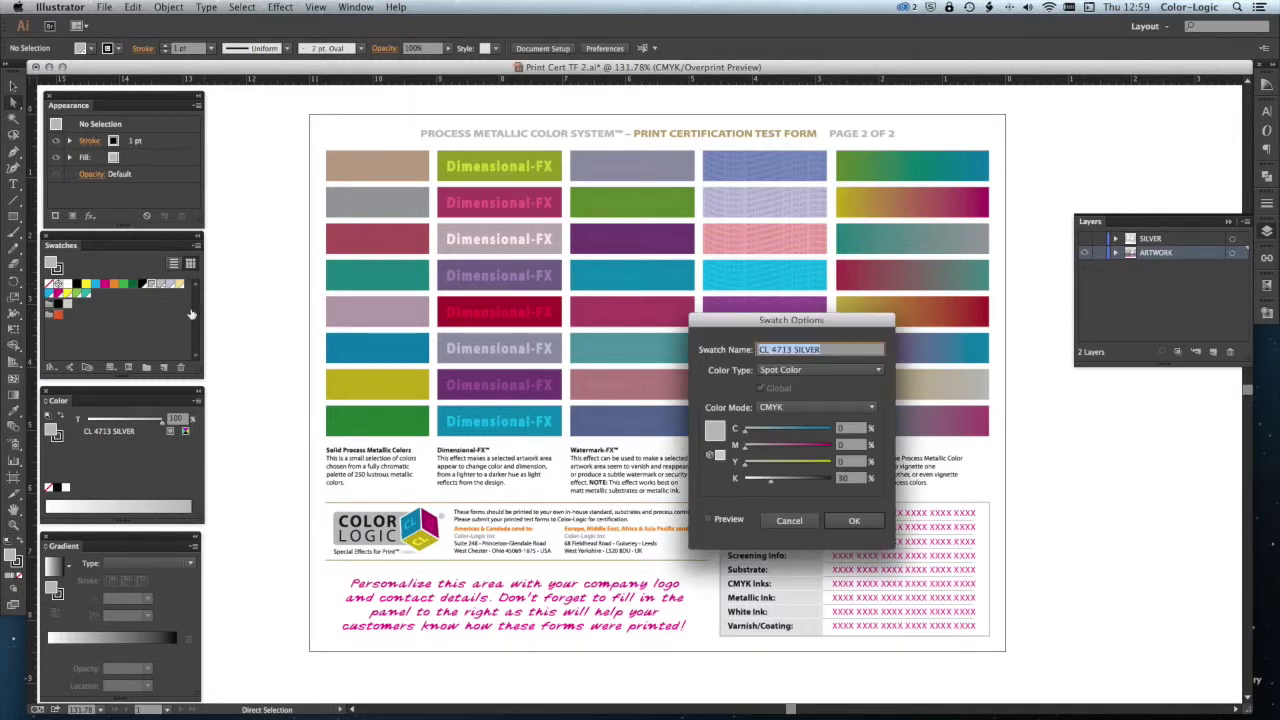
left_click(806, 369)
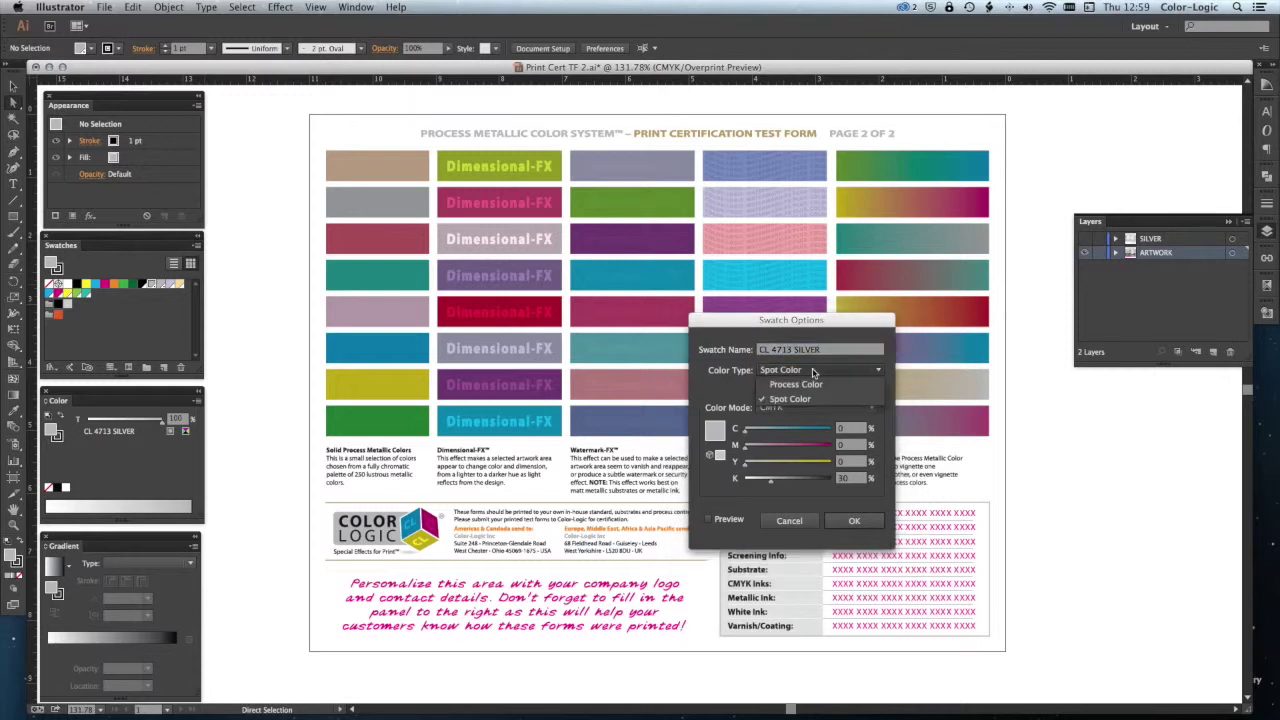
left_click(812, 385)
double_click(850, 480)
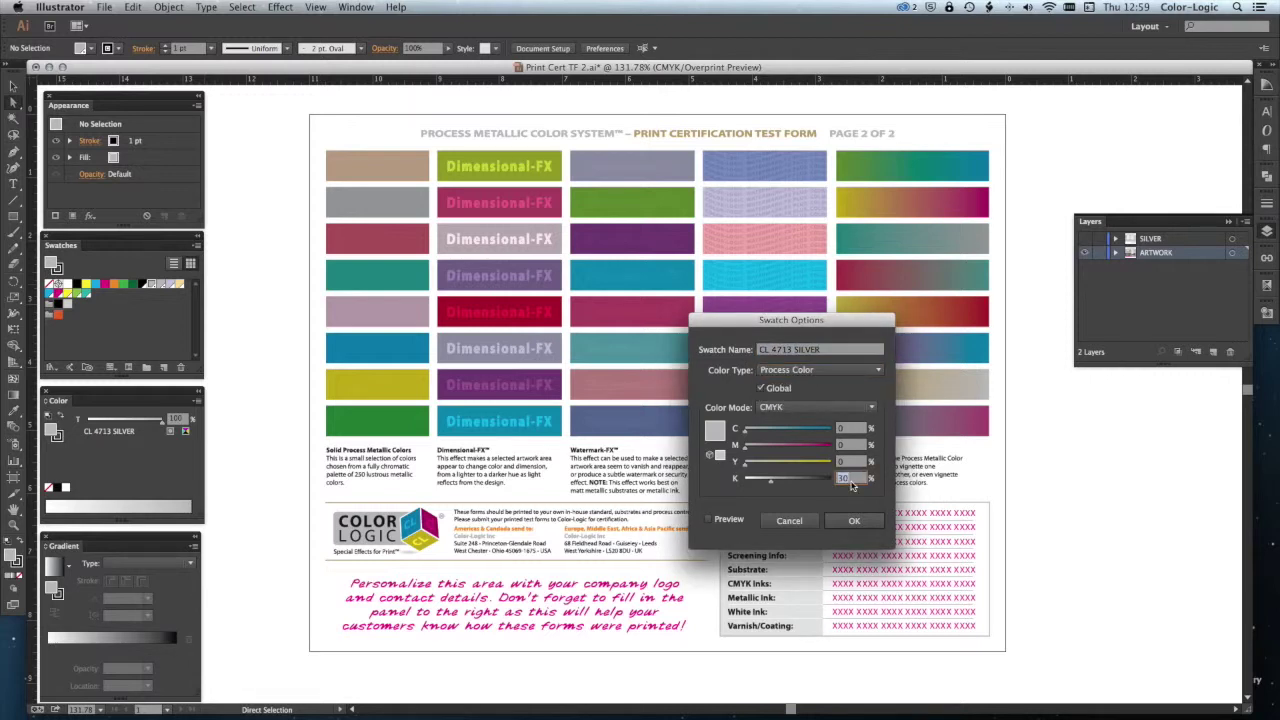
type("0")
key("Return")
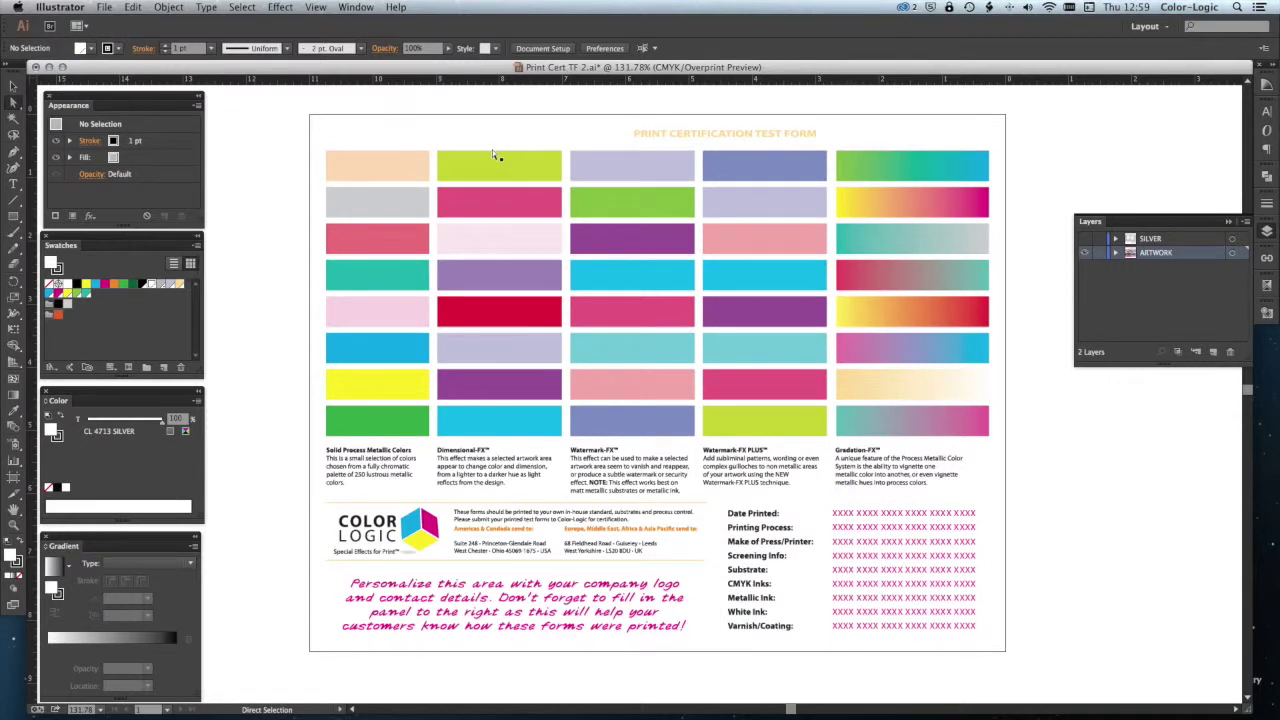
Inspect the cyan rectangle's Overprint fill, then select all artwork with the Selection tool
left_click(583, 288)
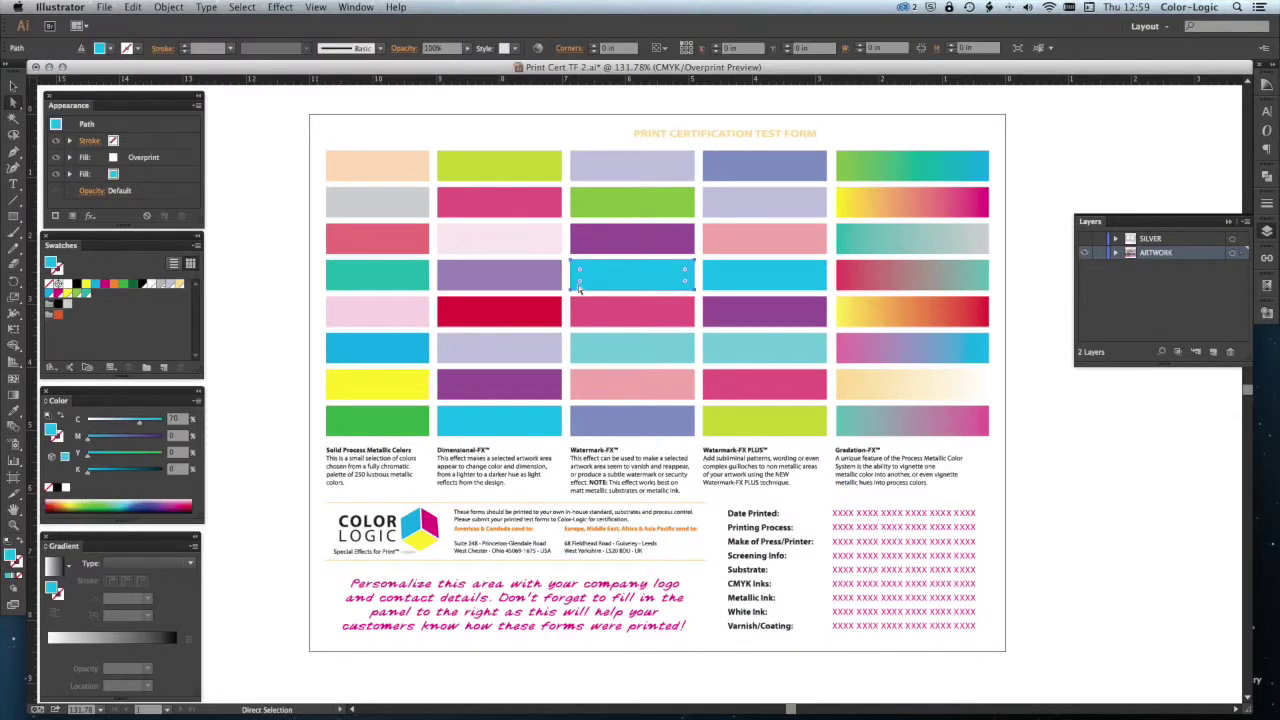
left_click(147, 161)
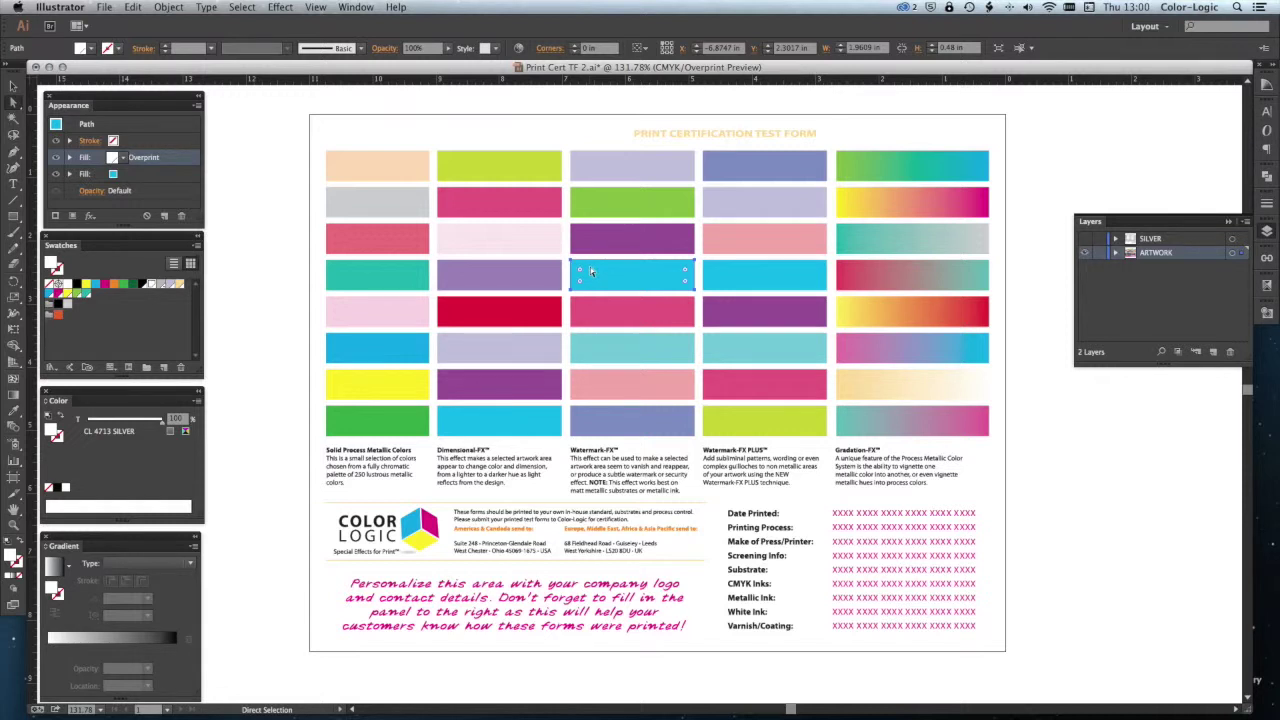
left_click(267, 313)
key("v")
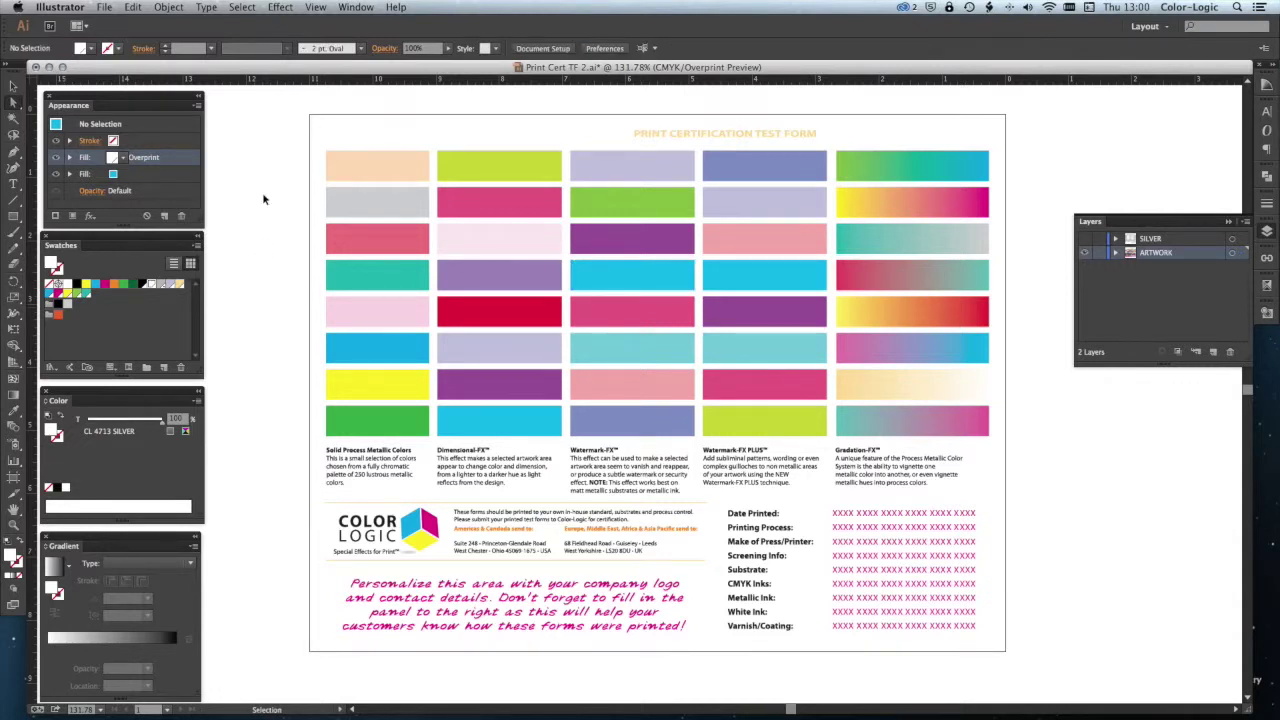
key("super+a")
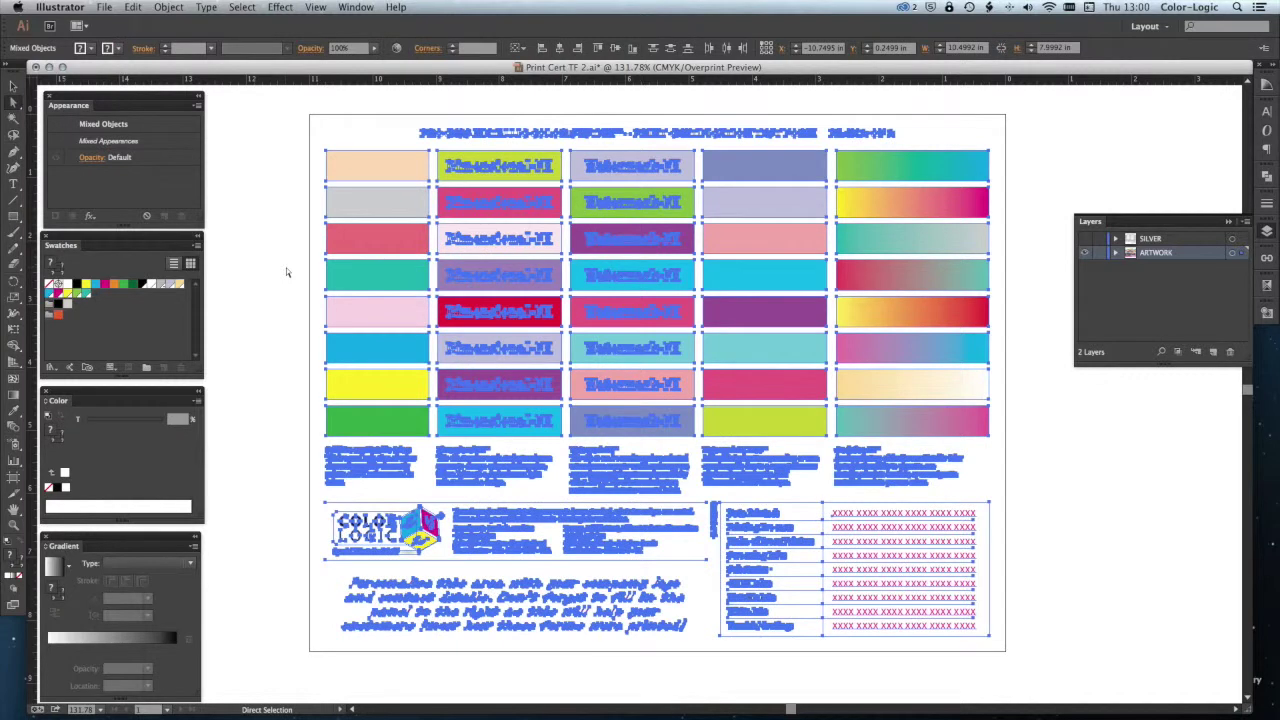
Flatten the selection with the [High Resolution] preset, then inspect and deselect the row 3 watermark
left_click(170, 7)
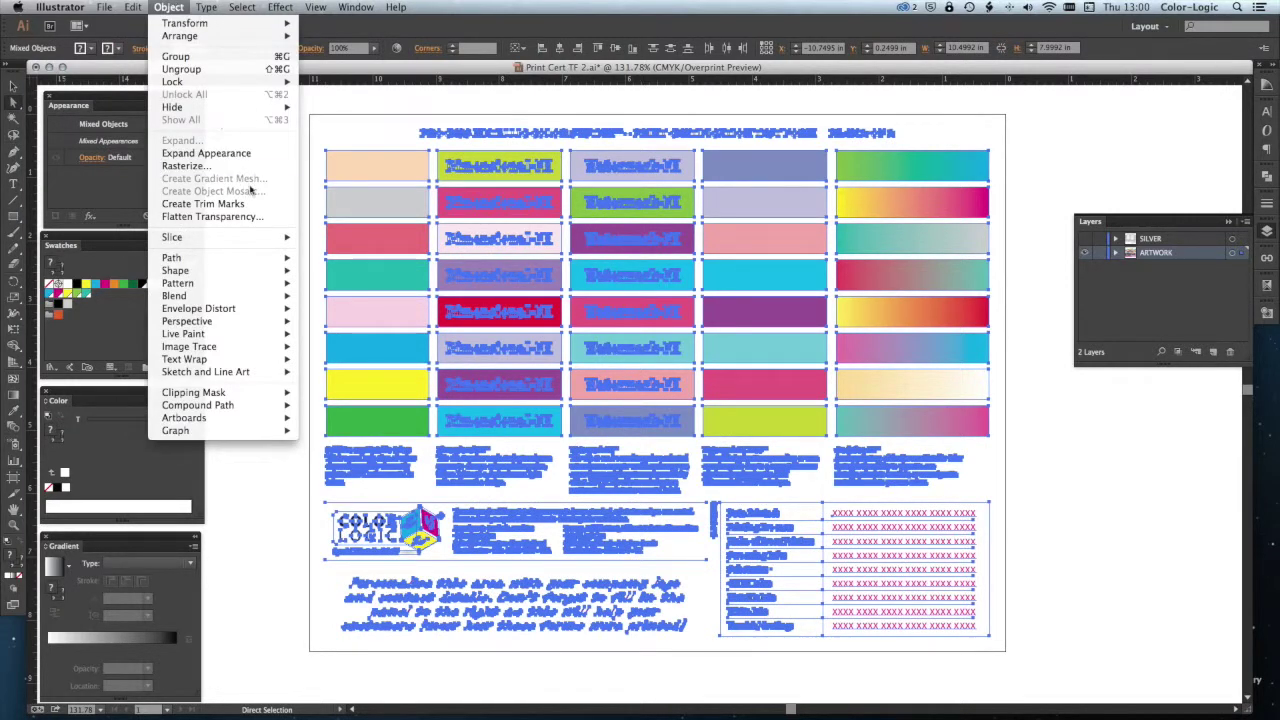
left_click(240, 216)
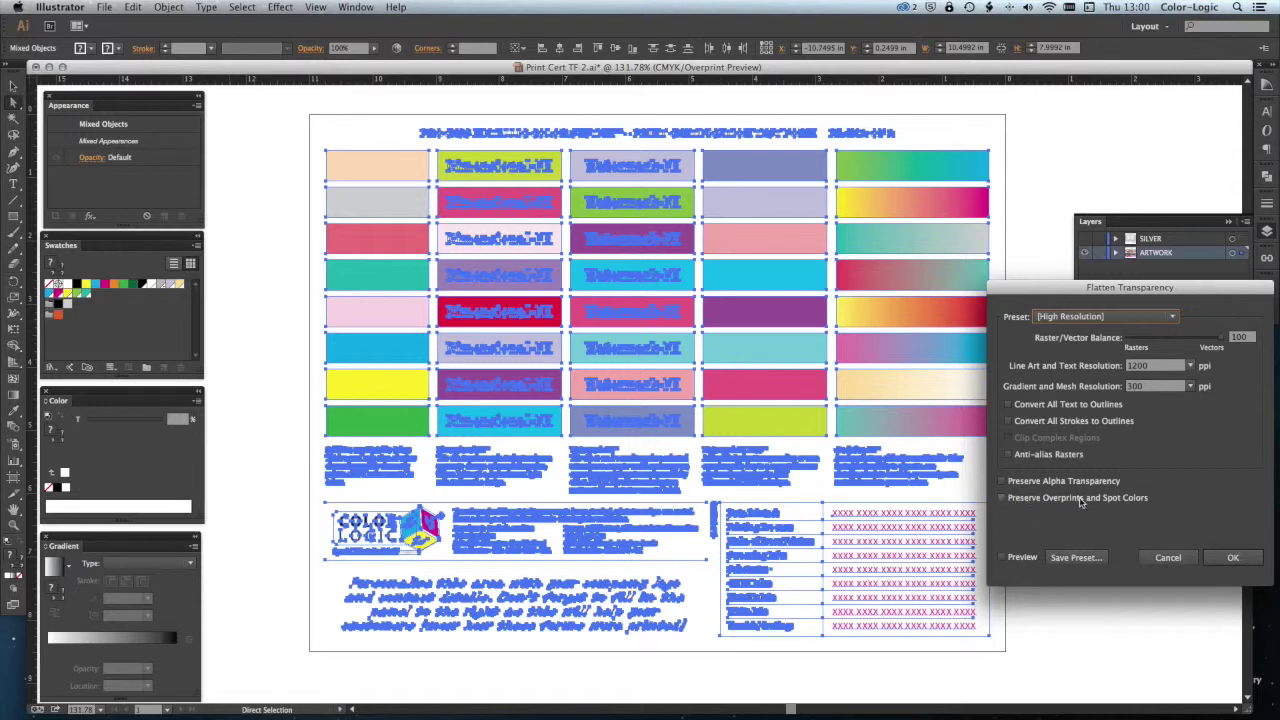
left_click(1232, 557)
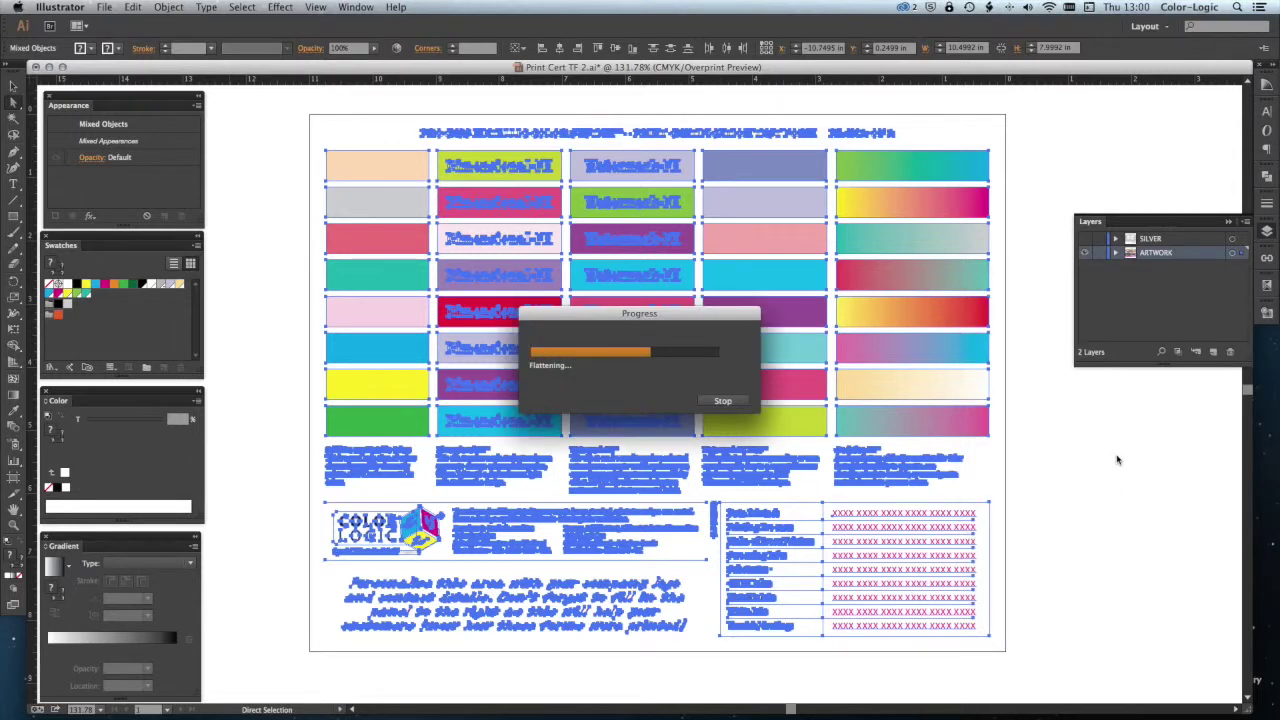
left_click(1118, 460)
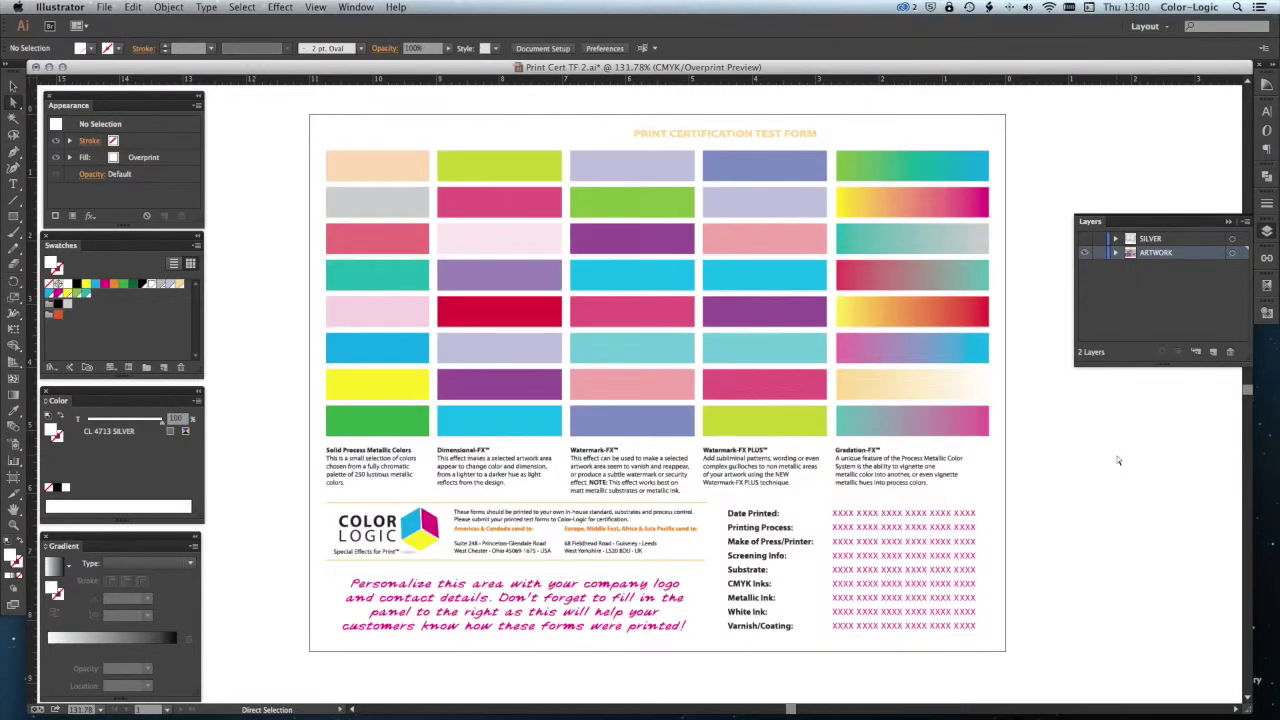
left_click(579, 247)
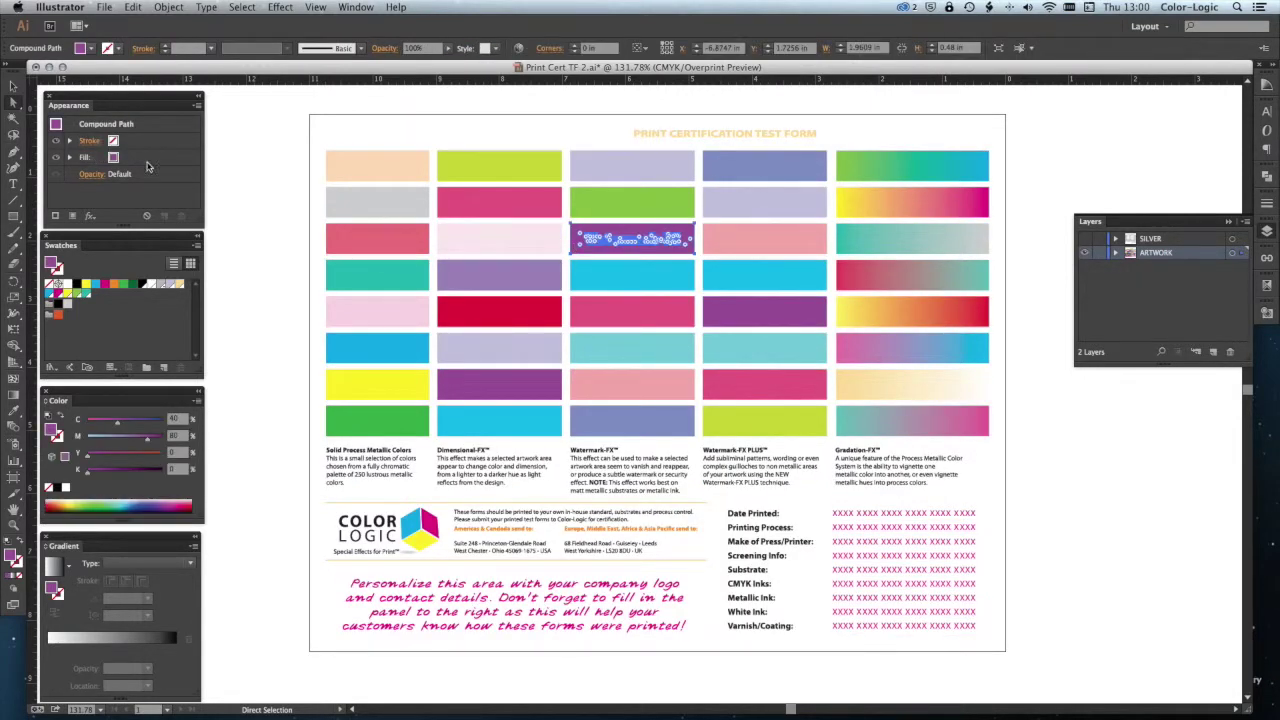
left_click(241, 215)
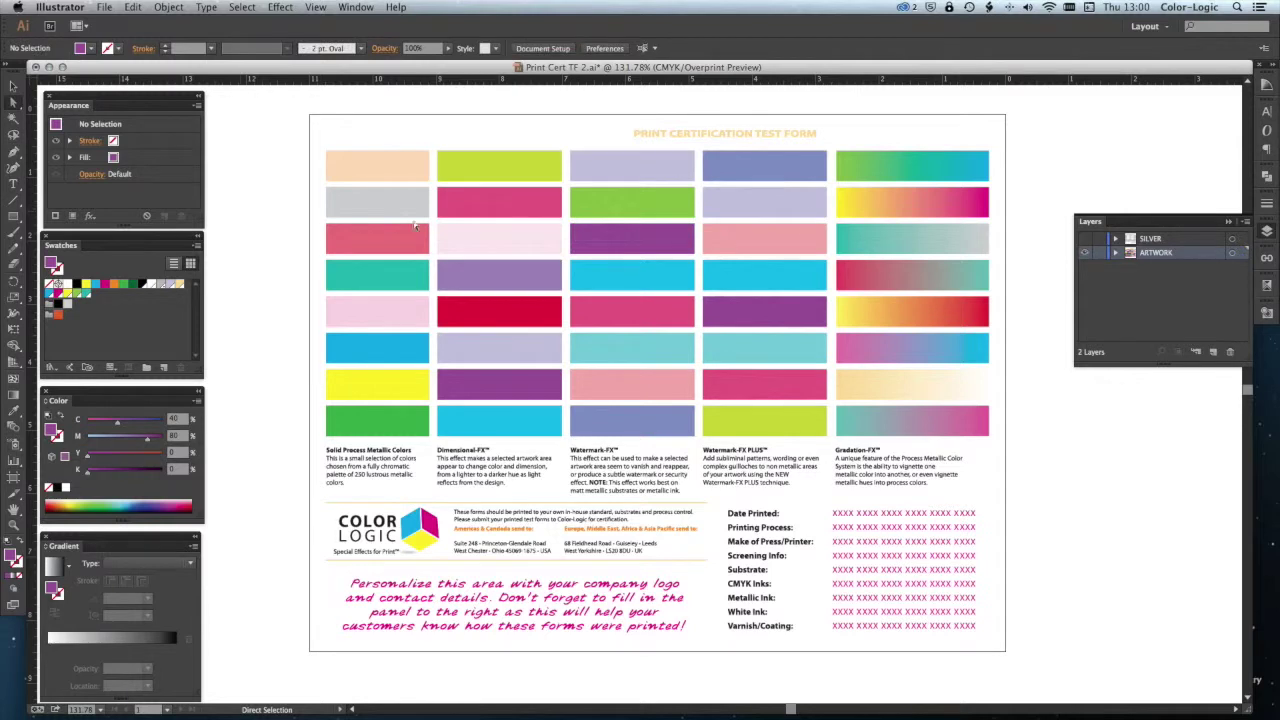
With ARTWORK hidden, target the SILVER layer and set Multiply, then deselect and hide SILVER to compare
left_click(1085, 249)
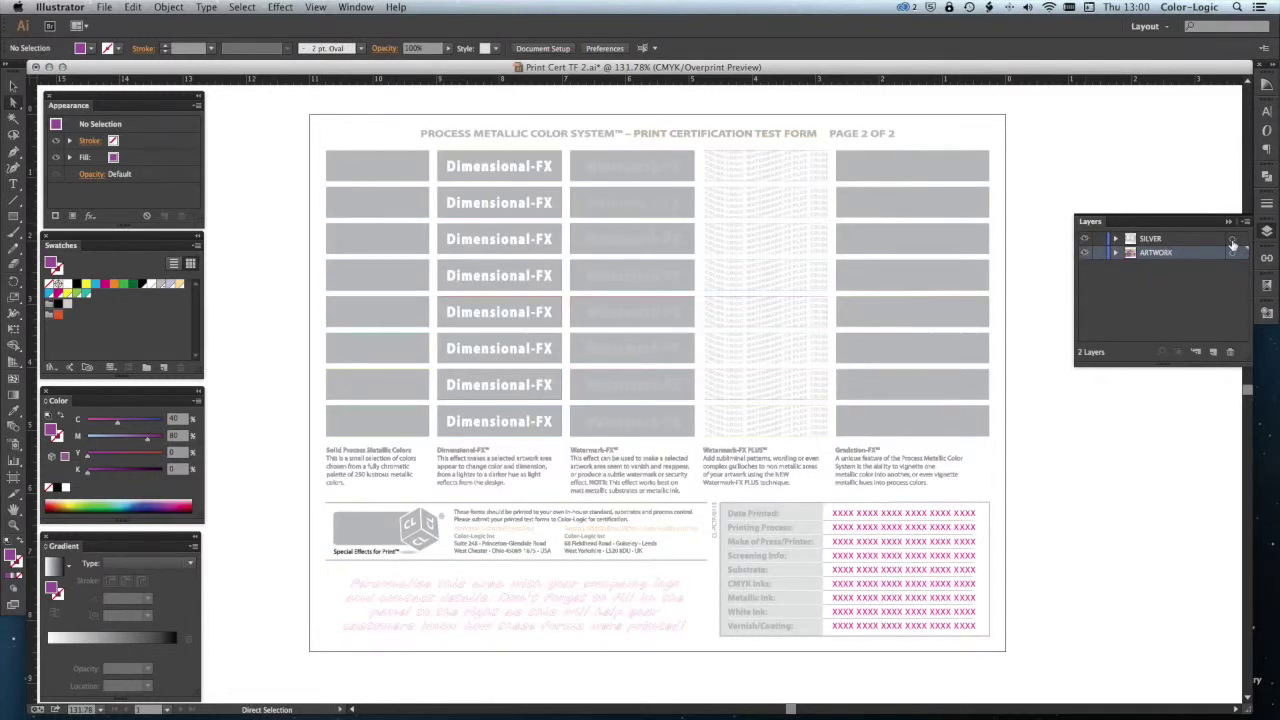
left_click(1233, 244)
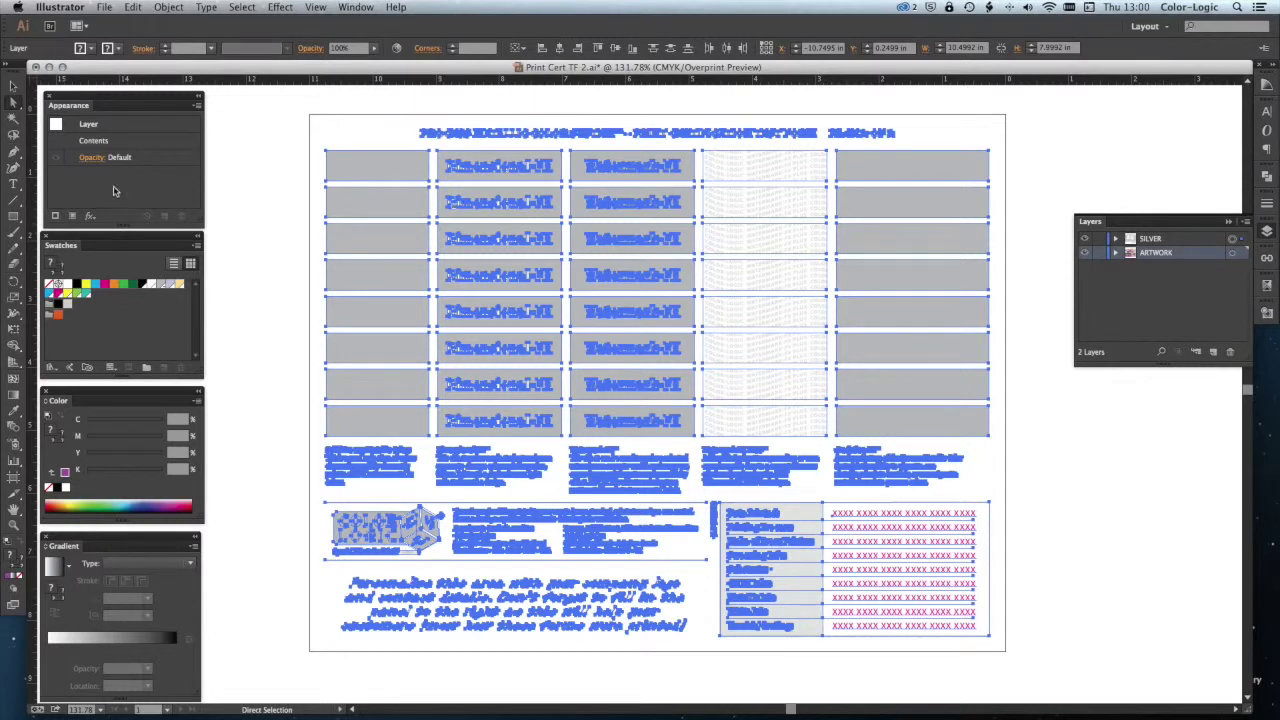
left_click(93, 158)
left_click(57, 185)
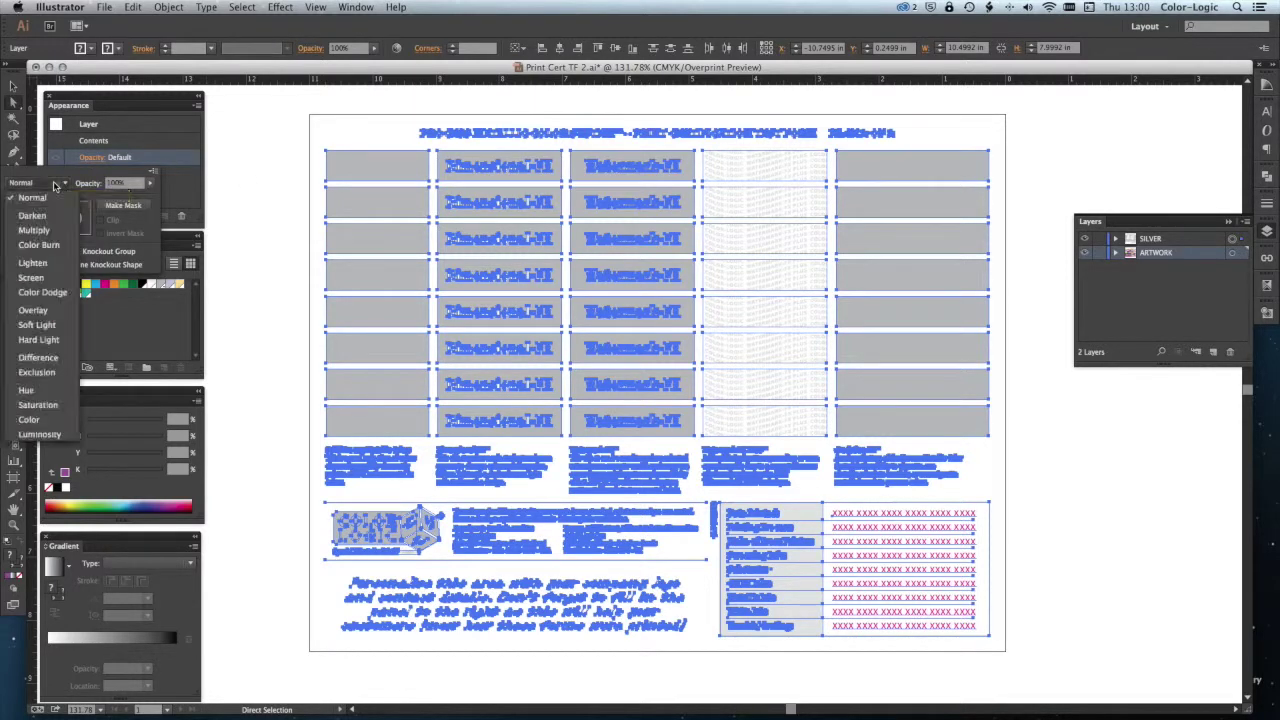
left_click(54, 233)
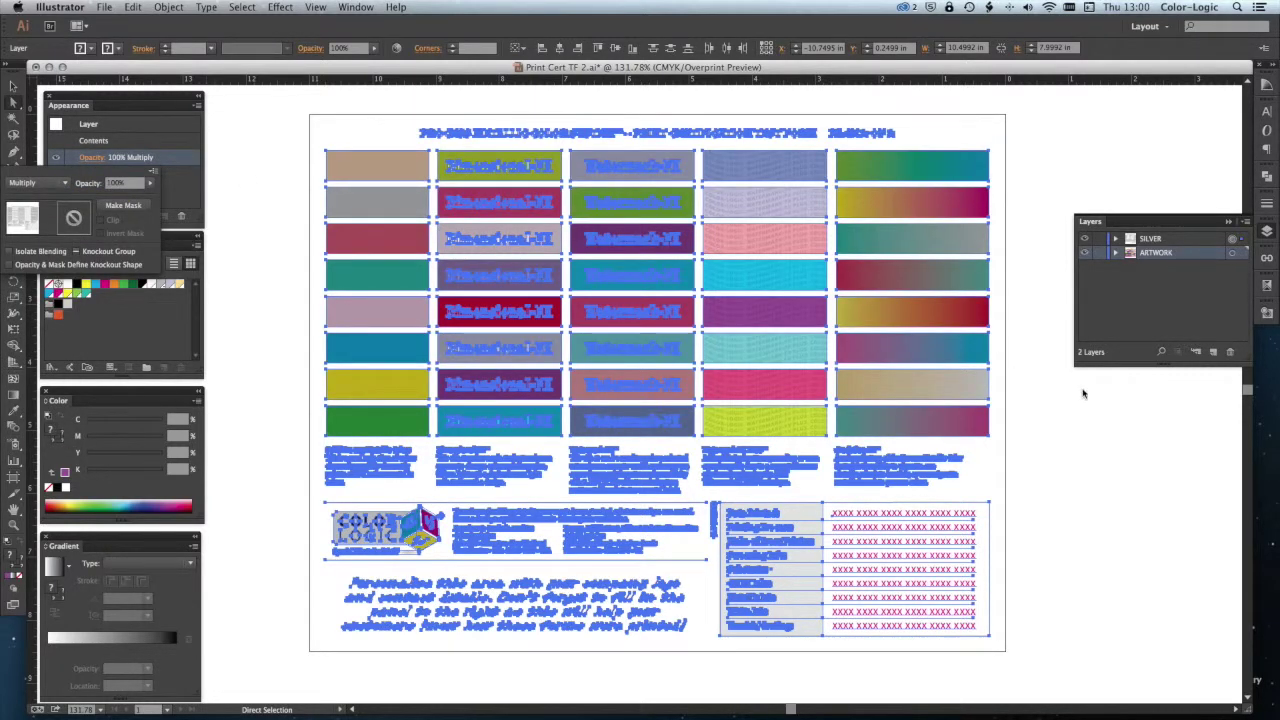
left_click(1109, 402)
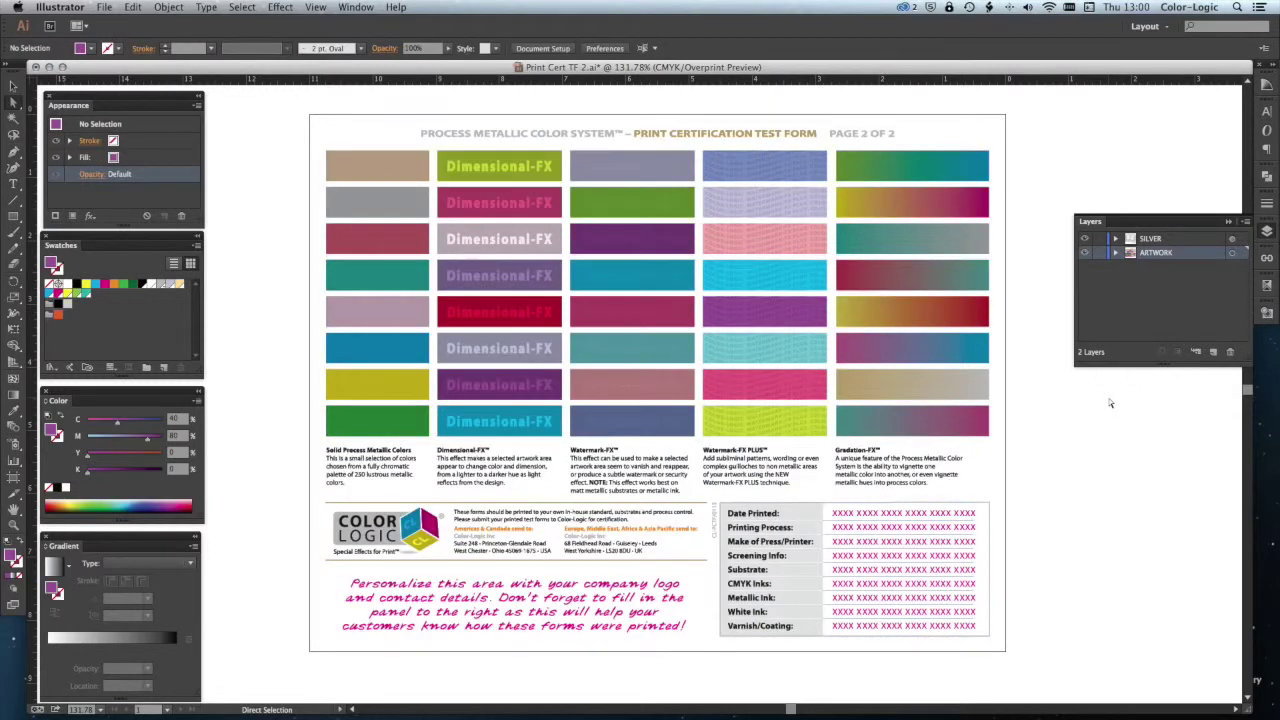
left_click(1086, 240)
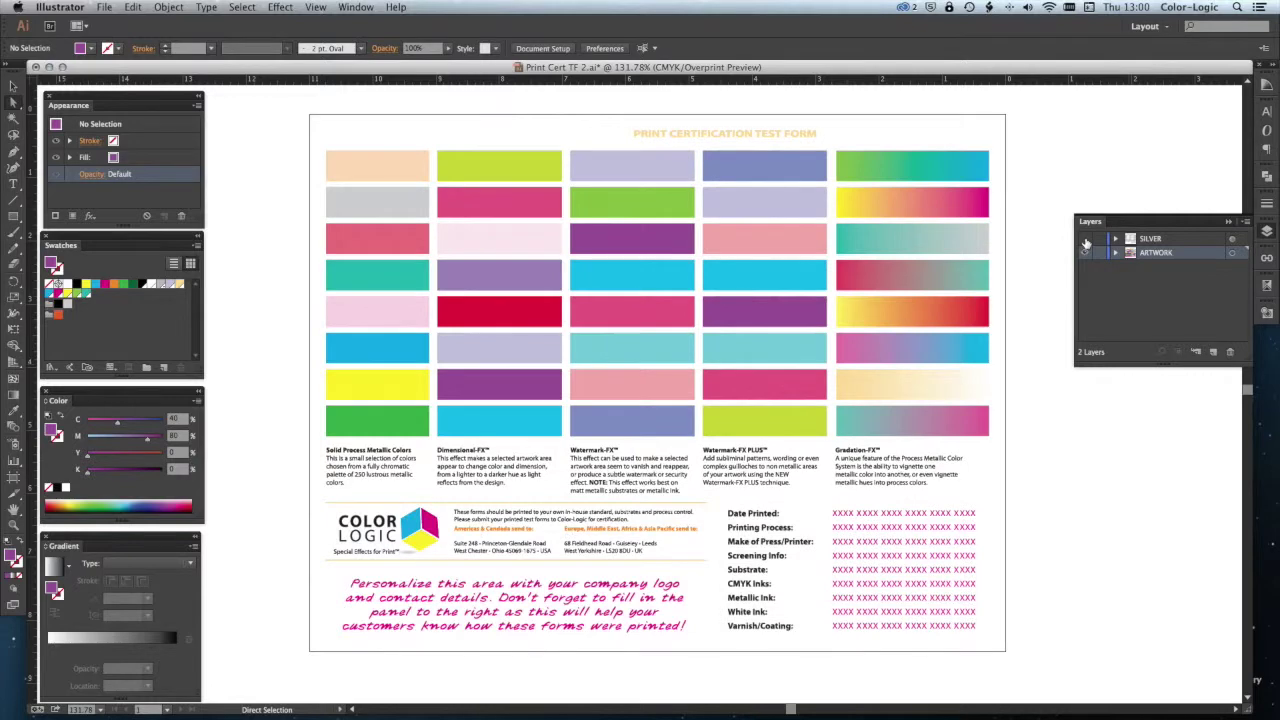
left_click(1086, 241)
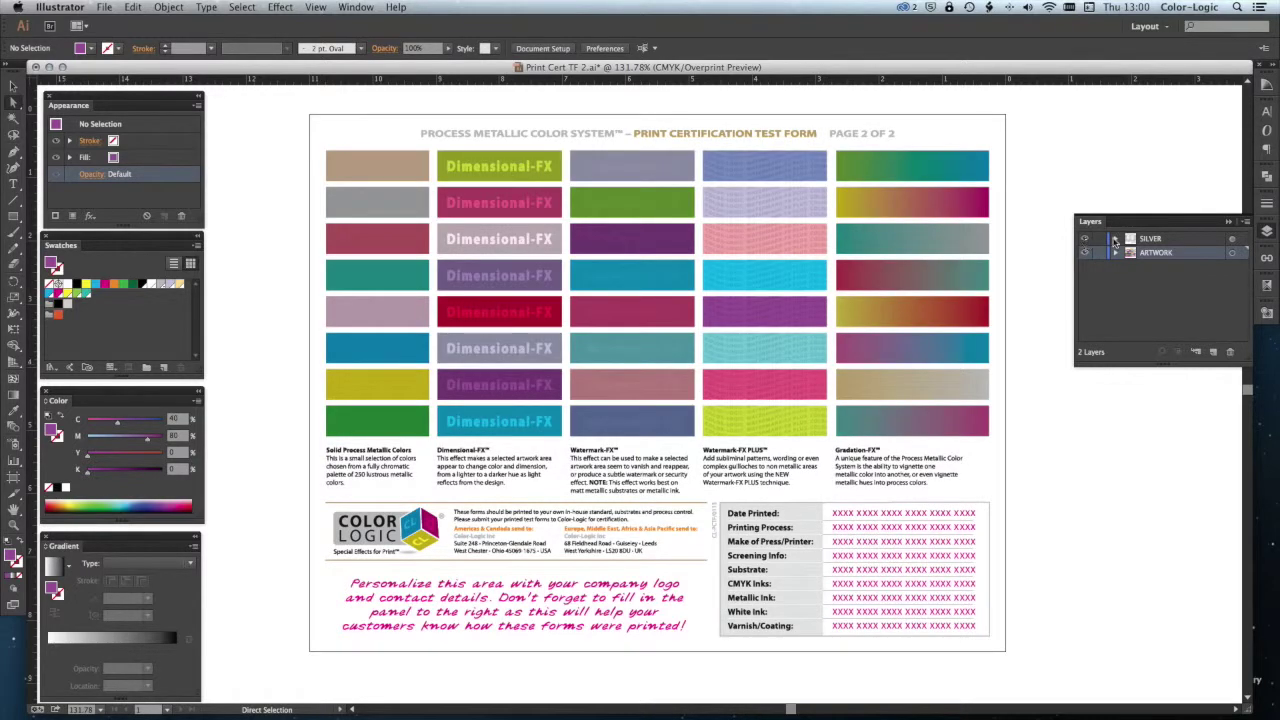
left_click(1195, 244)
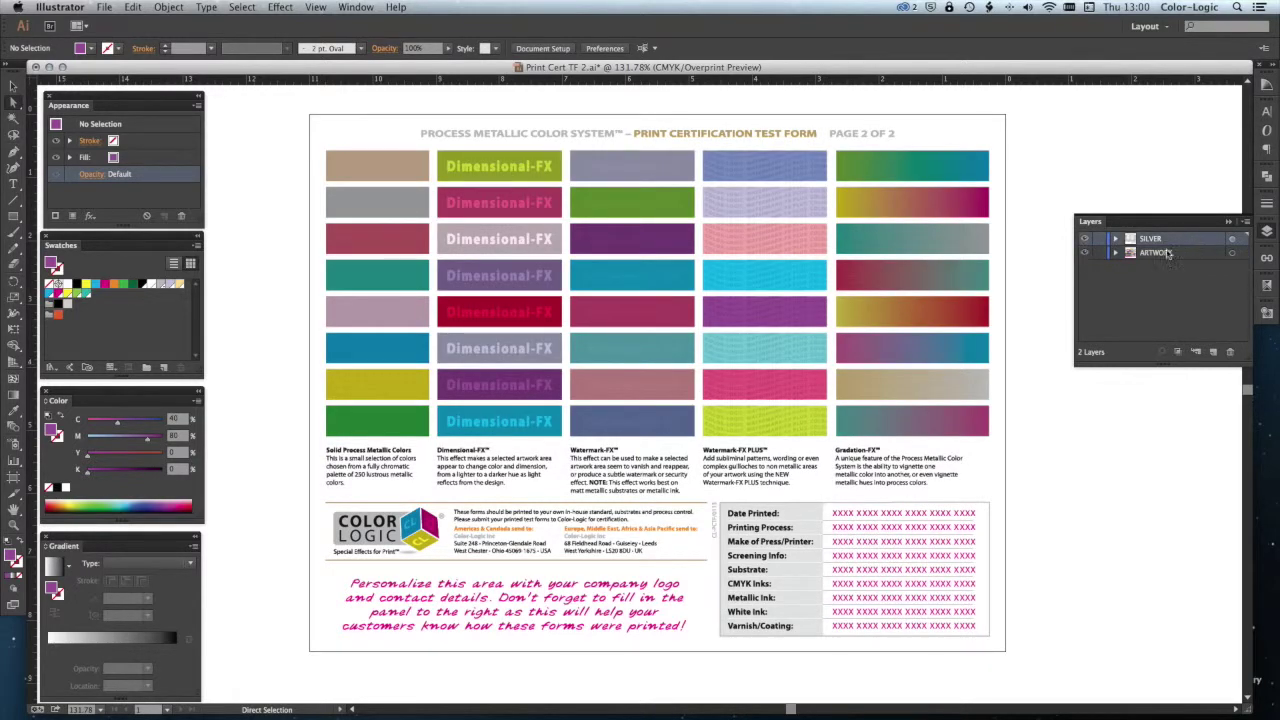
left_click(1086, 254)
left_click(1086, 254)
left_click(1085, 240)
left_click(1085, 240)
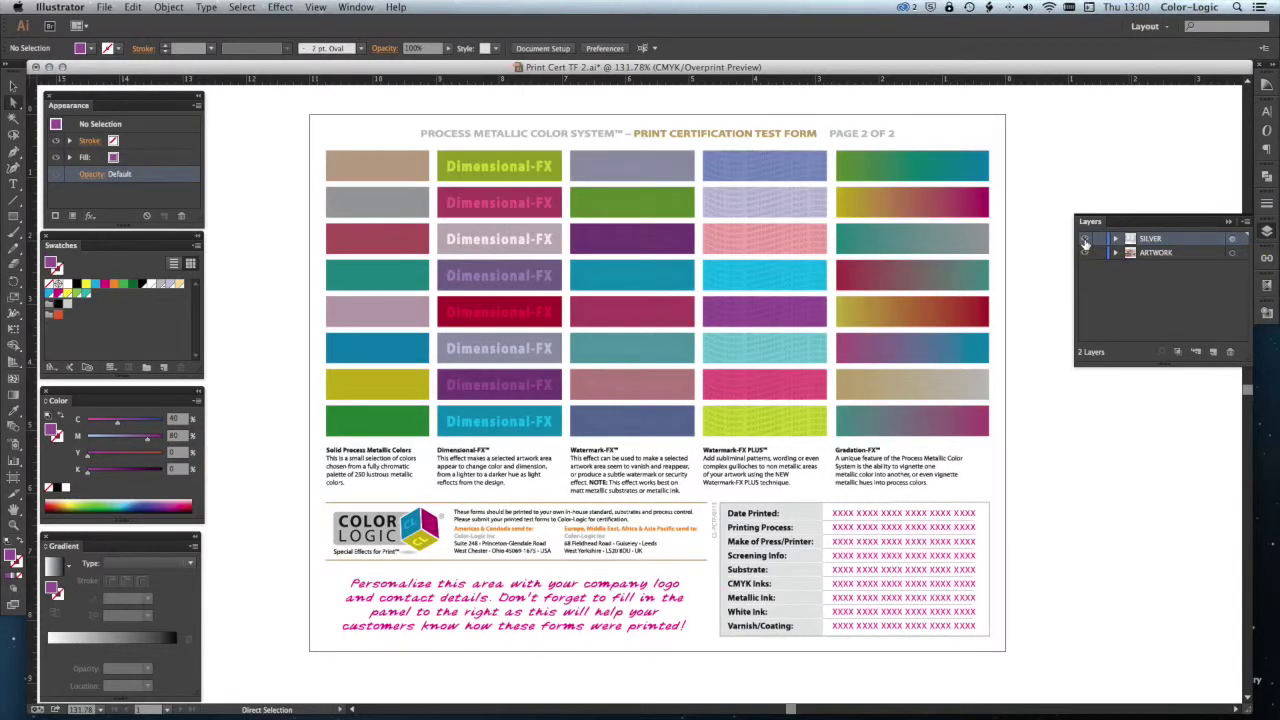